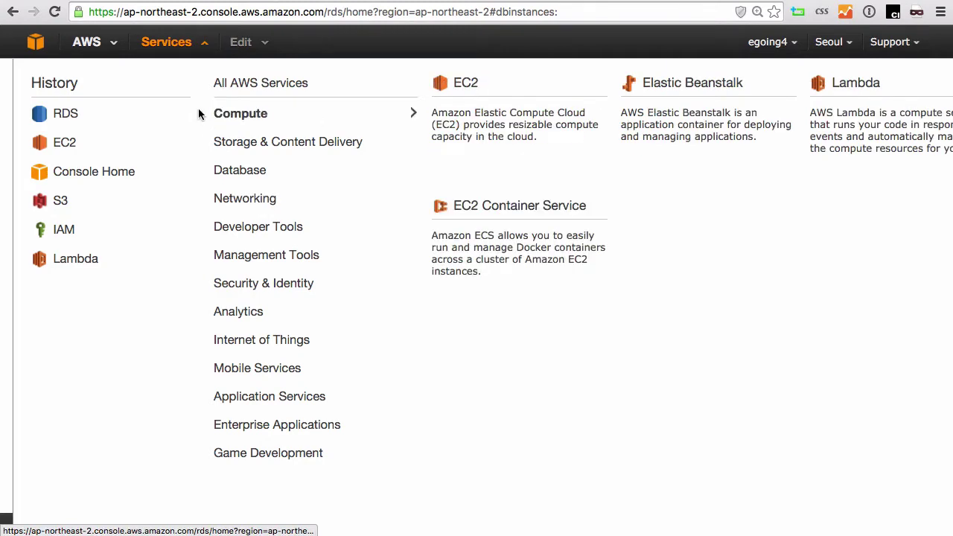
# - Open the RDS service's DB instances list and check which regions are available
pyautogui.moveTo(259, 175)
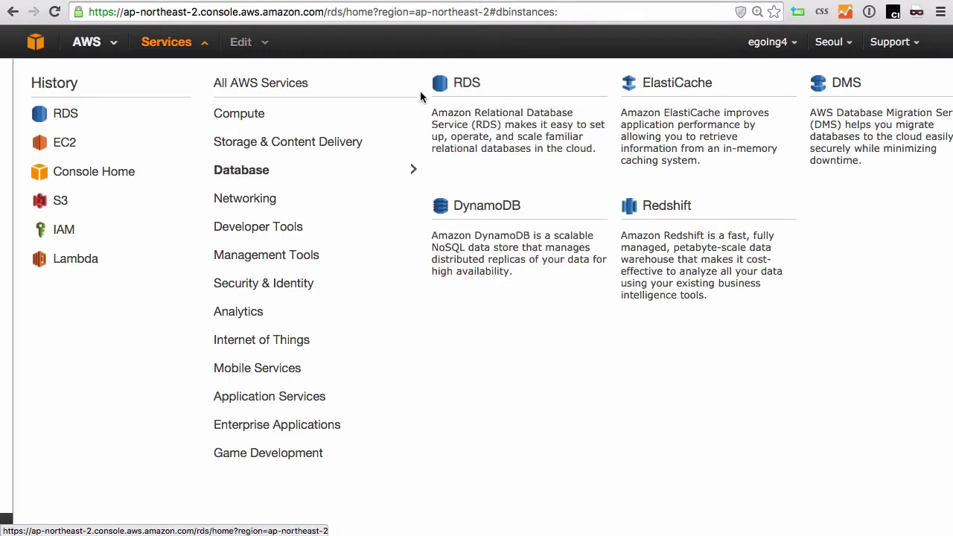
pyautogui.click(549, 132)
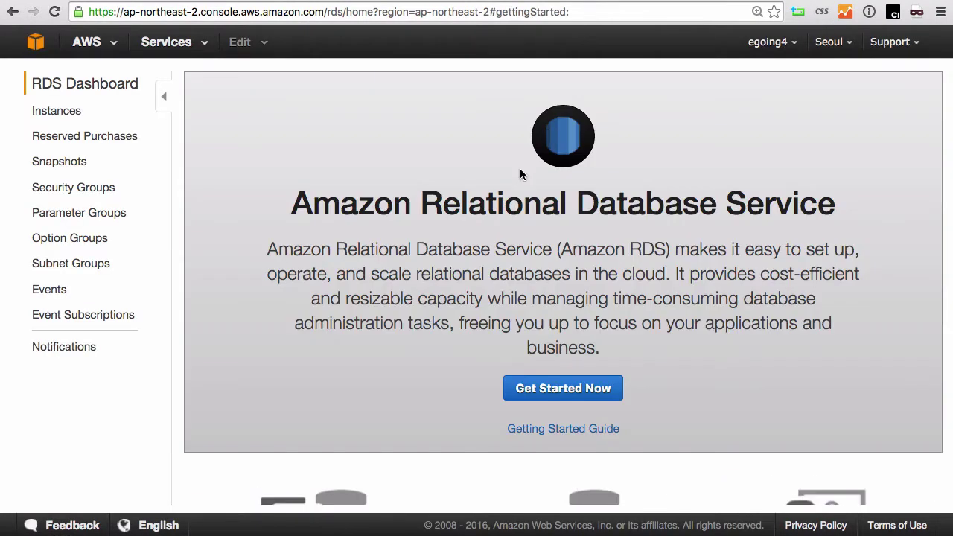
pyautogui.scroll(-3, 523, 329)
pyautogui.scroll(3, 523, 330)
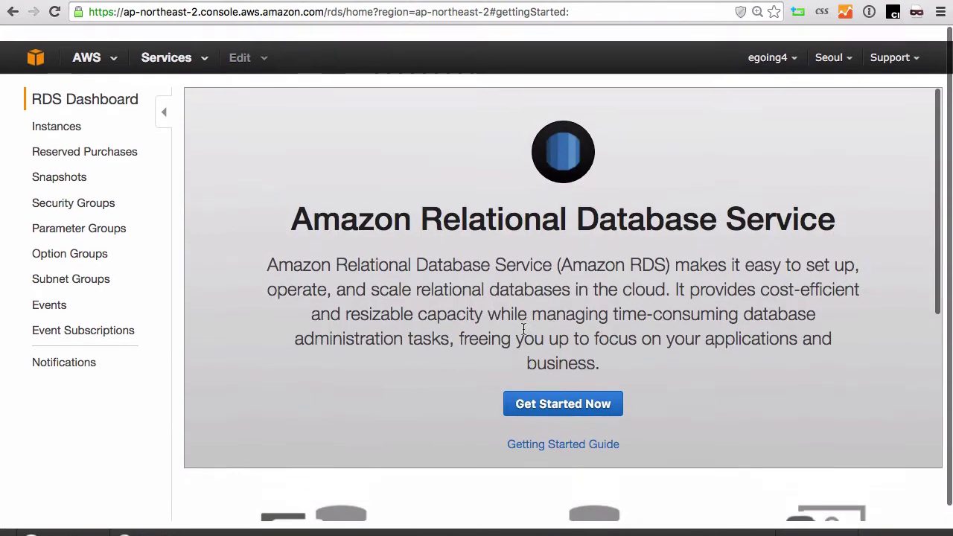
pyautogui.click(76, 115)
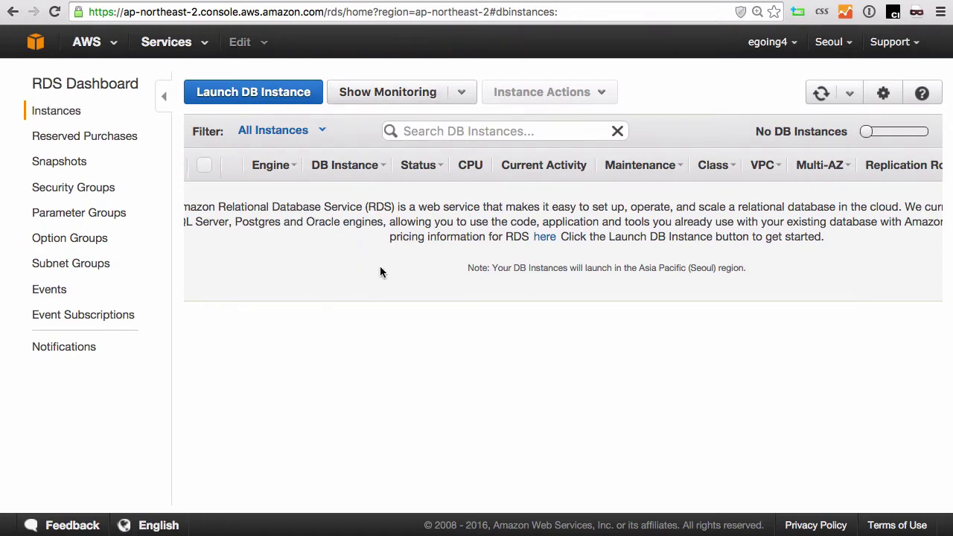
pyautogui.hscroll(2, 380, 272)
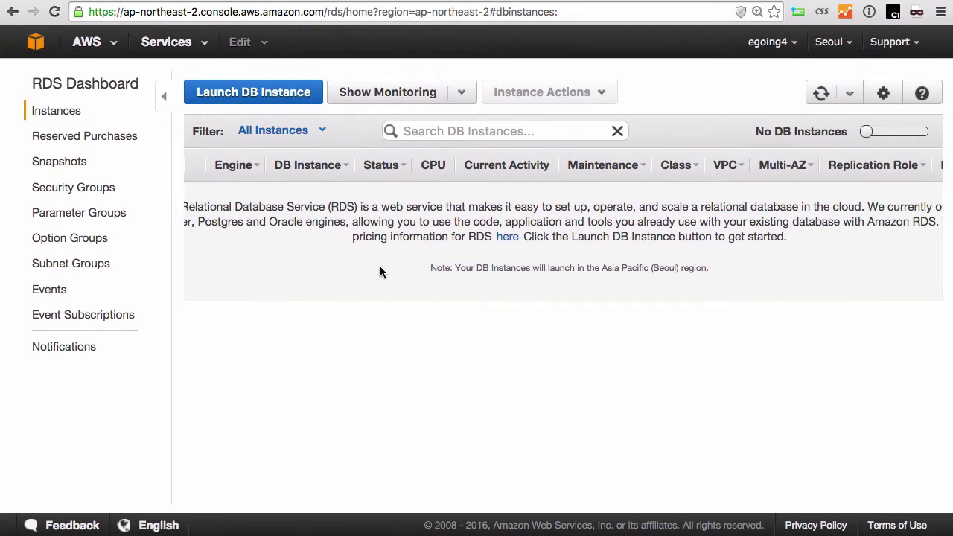
pyautogui.click(844, 44)
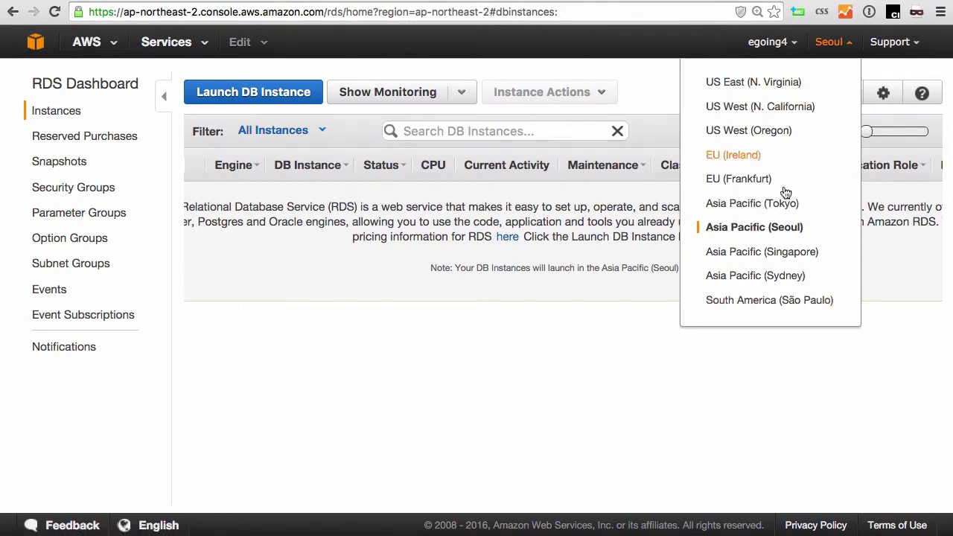
pyautogui.click(619, 321)
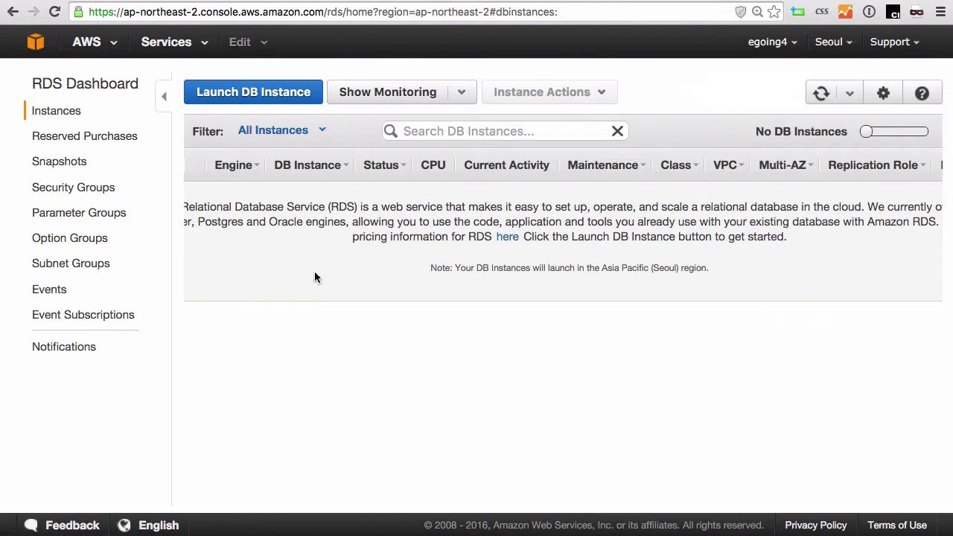
# - Start launching a new DB instance and select MariaDB as its engine
pyautogui.click(253, 92)
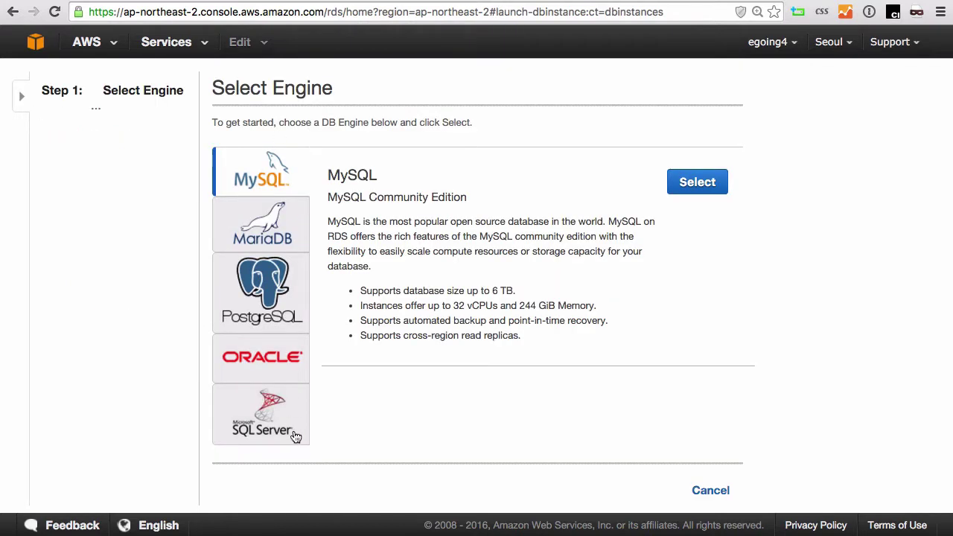
pyautogui.scroll(-1, 296, 437)
pyautogui.scroll(1, 297, 437)
pyautogui.click(283, 242)
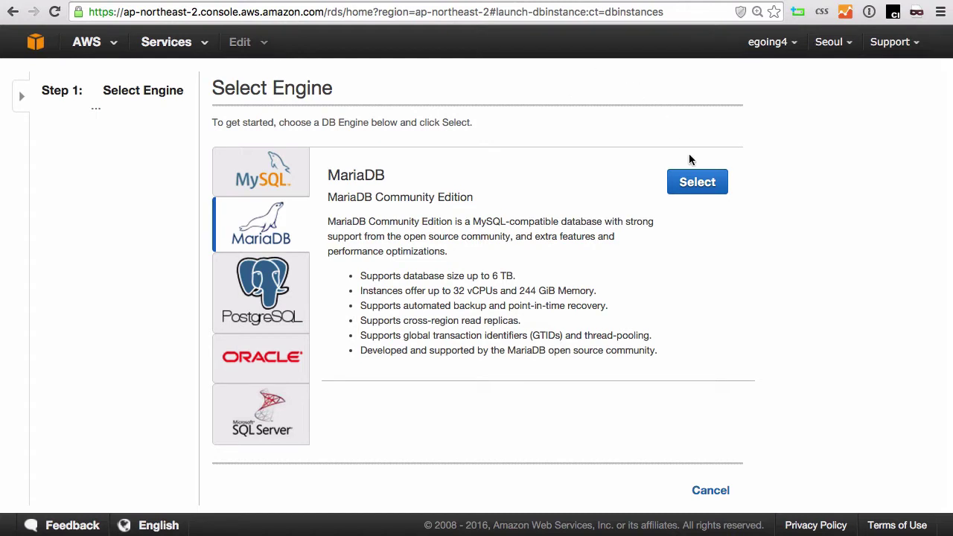
pyautogui.click(698, 183)
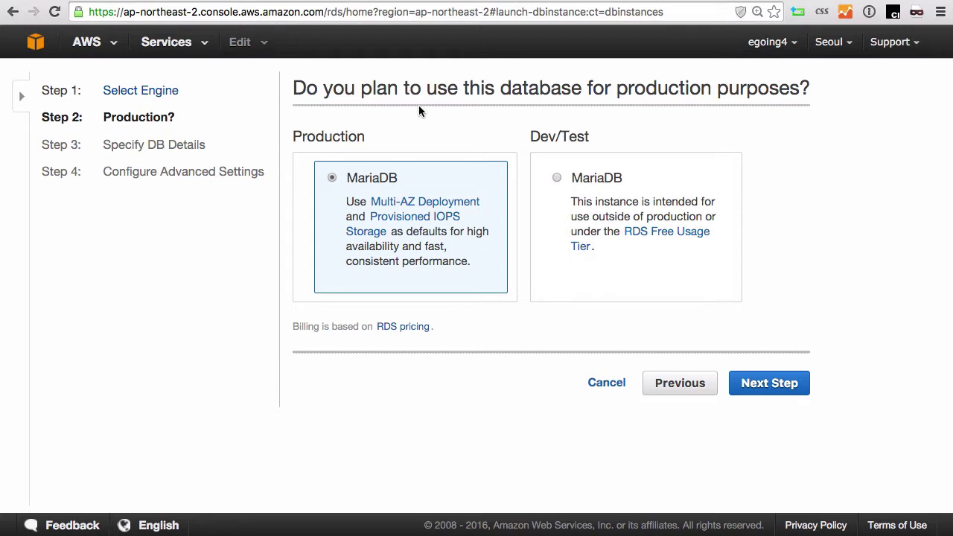
# - Choose the Production option for MariaDB and proceed to the DB details
pyautogui.click(601, 178)
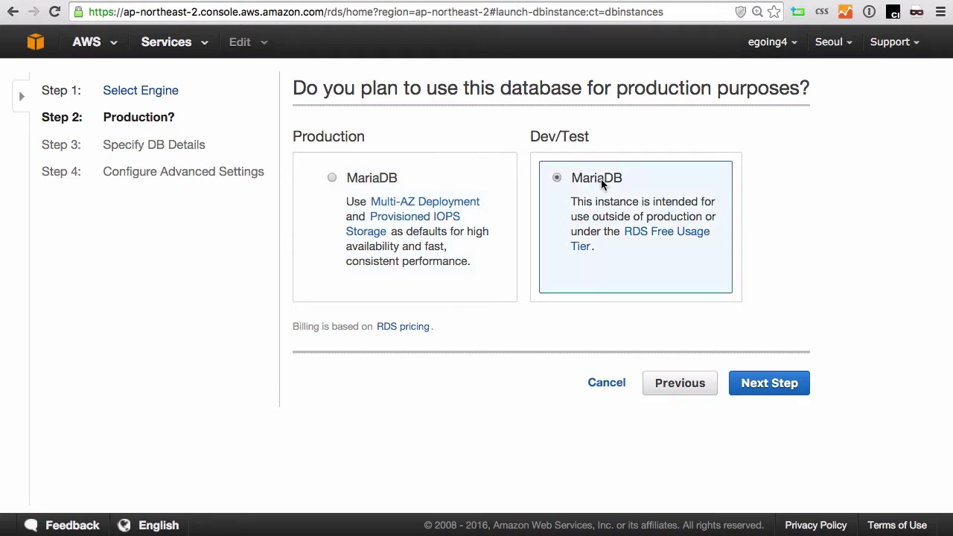
pyautogui.click(380, 177)
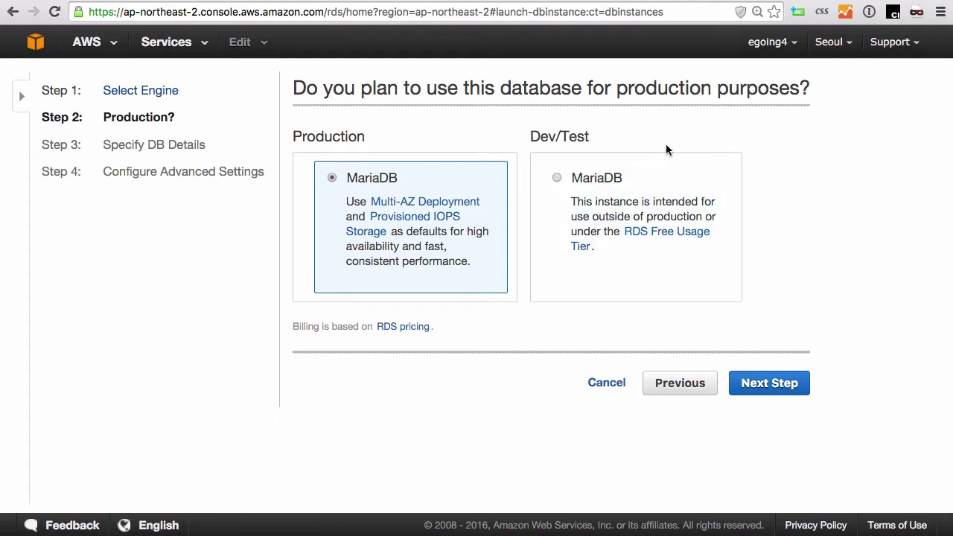
pyautogui.click(783, 381)
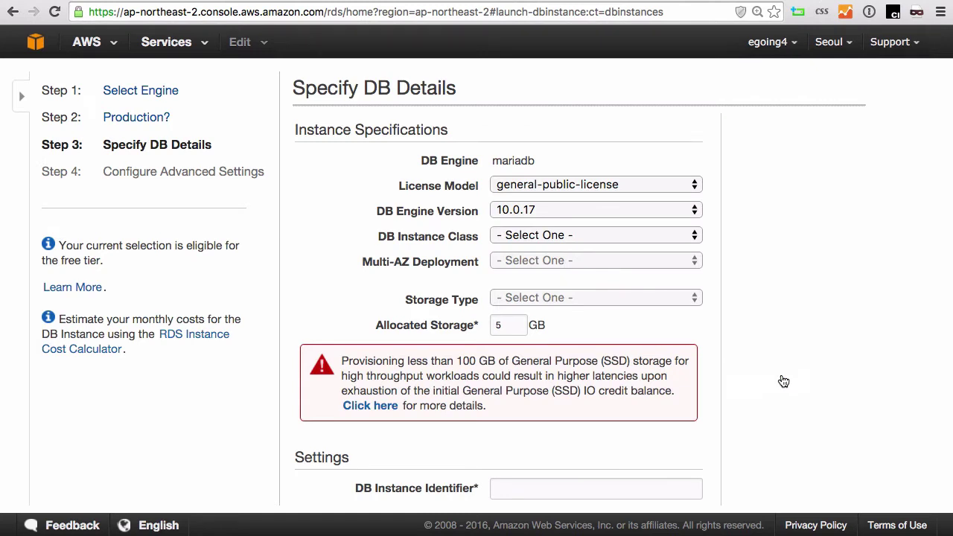
# - Examine the license model options and the DB engine version in the instance specifications
pyautogui.click(662, 191)
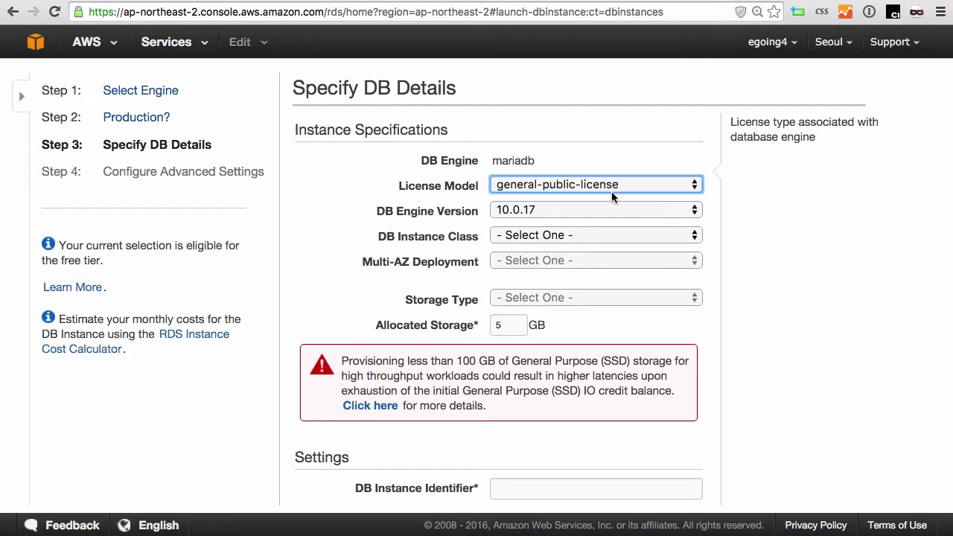
pyautogui.scroll(5, 525, 165)
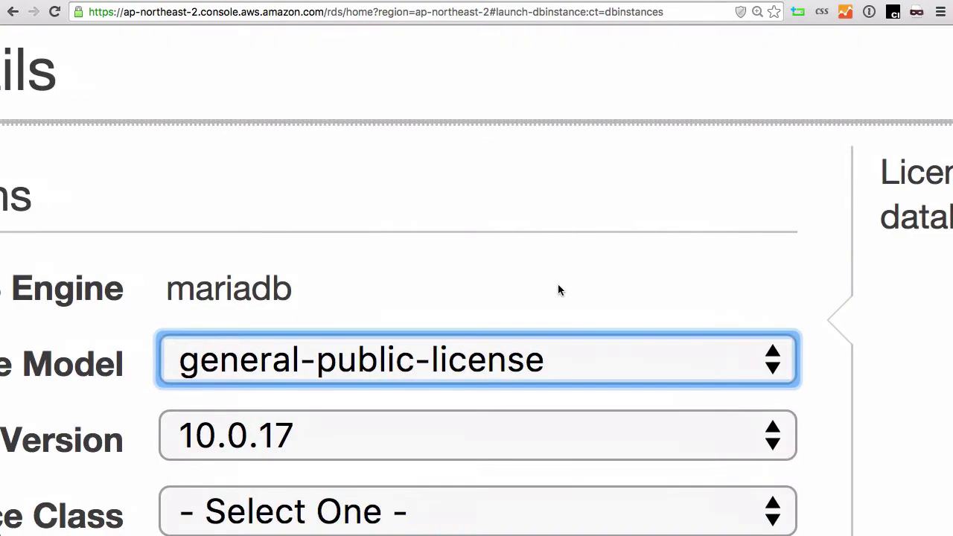
pyautogui.scroll(-2, 559, 230)
pyautogui.scroll(3, 559, 230)
pyautogui.press('Tab')
pyautogui.scroll(-3, 559, 290)
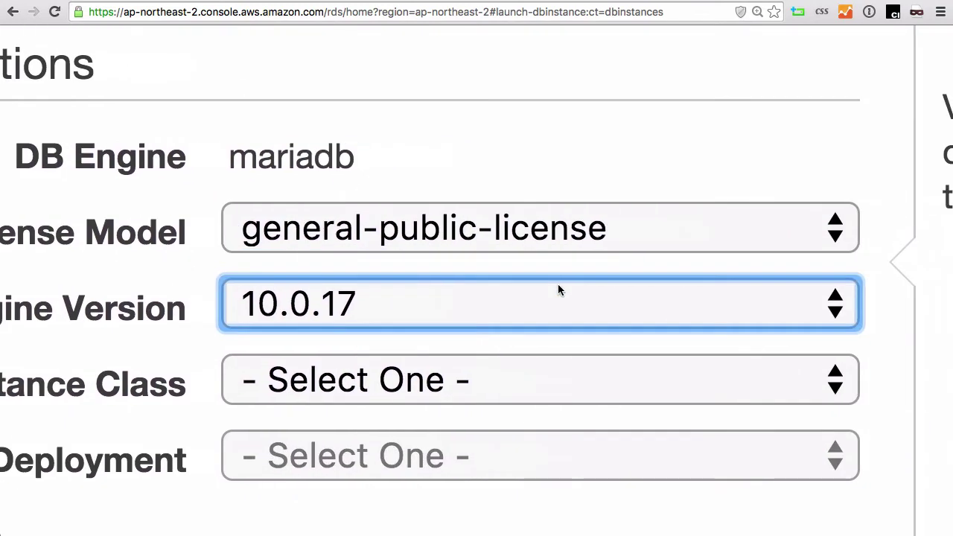
pyautogui.scroll(2, 559, 286)
pyautogui.click(558, 257)
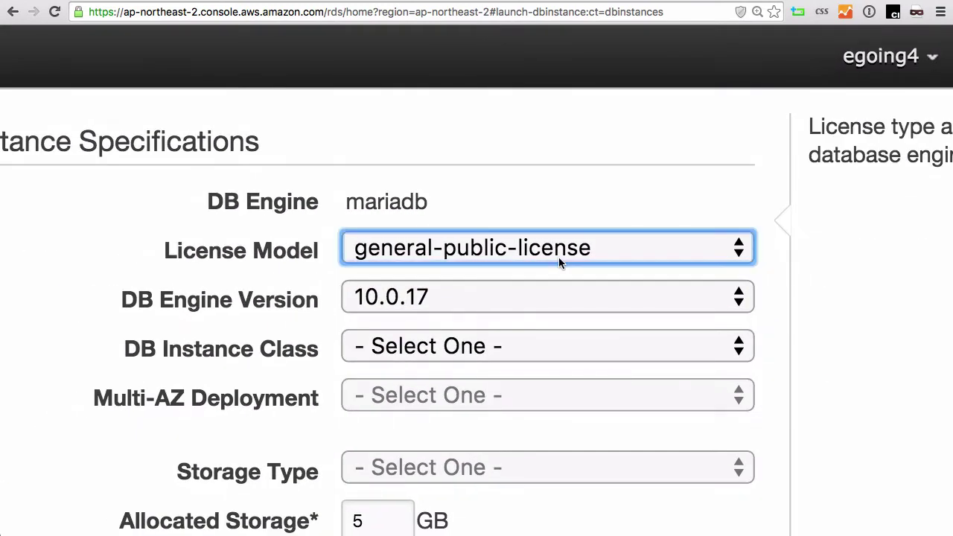
pyautogui.click(558, 257)
pyautogui.click(558, 257)
pyautogui.click(558, 257)
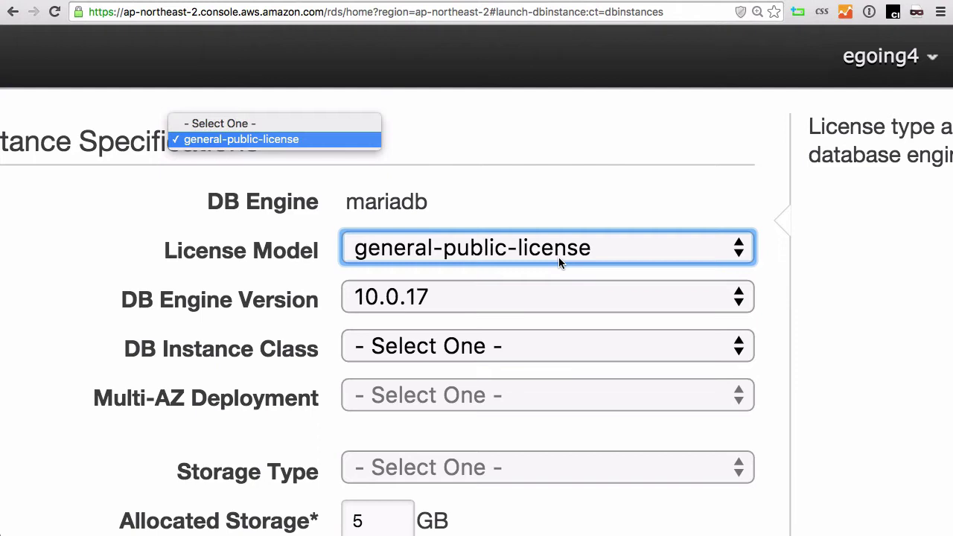
pyautogui.click(587, 195)
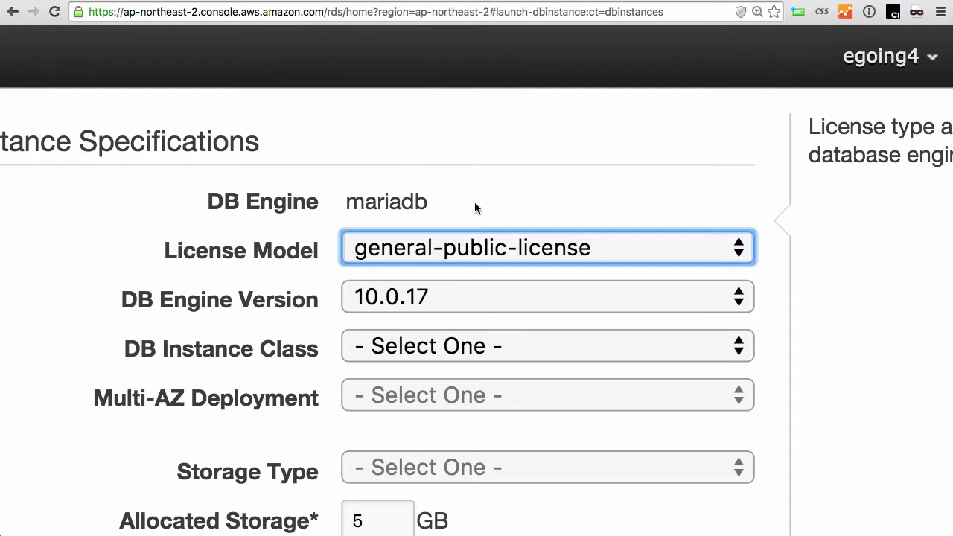
pyautogui.click(468, 258)
pyautogui.click(510, 206)
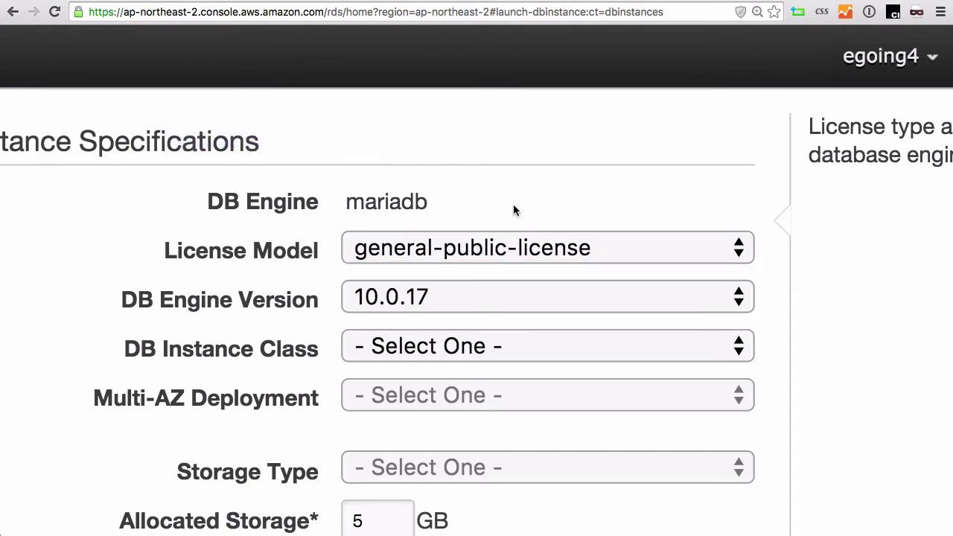
pyautogui.scroll(-3, 513, 204)
pyautogui.scroll(3, 513, 206)
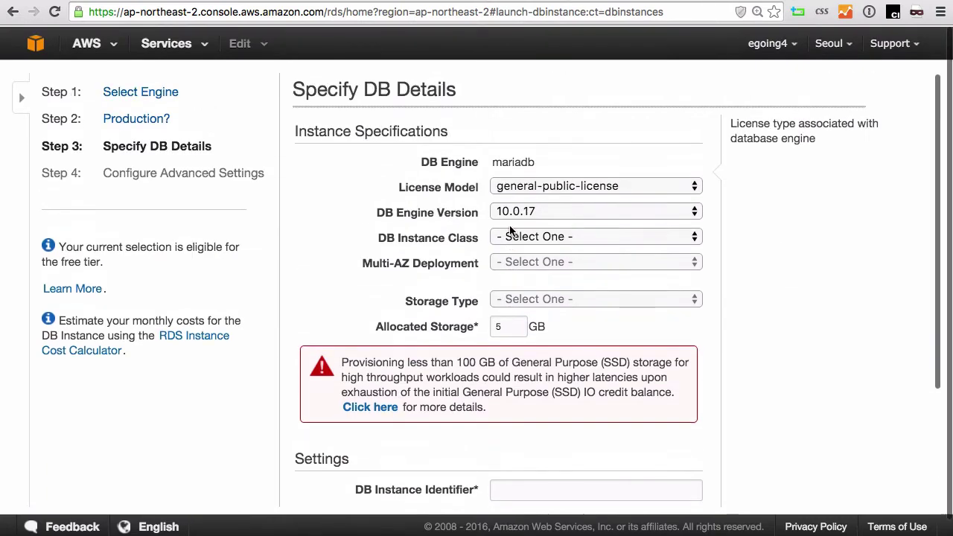
pyautogui.click(517, 211)
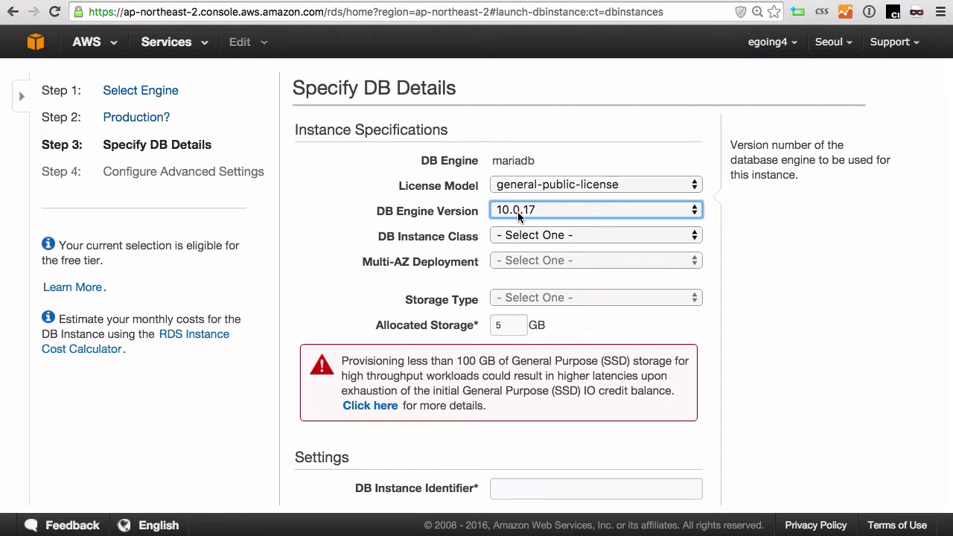
# - Set the DB instance class to db.t2.micro and Multi-AZ deployment to No
pyautogui.click(544, 235)
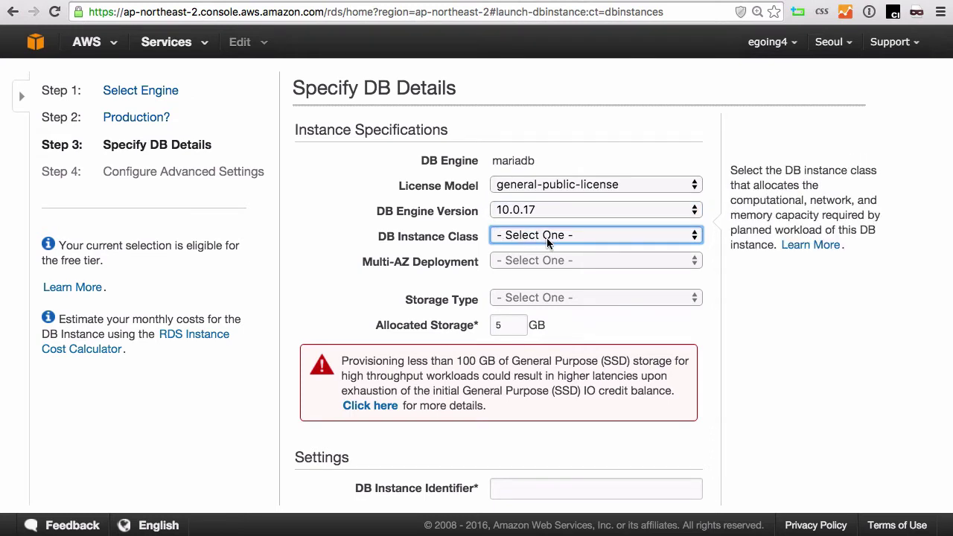
pyautogui.click(547, 238)
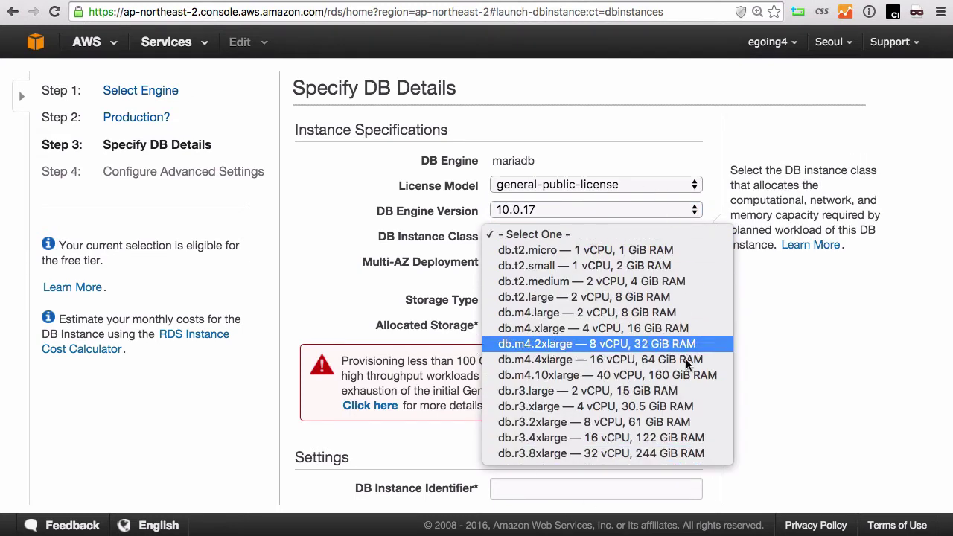
pyautogui.click(635, 251)
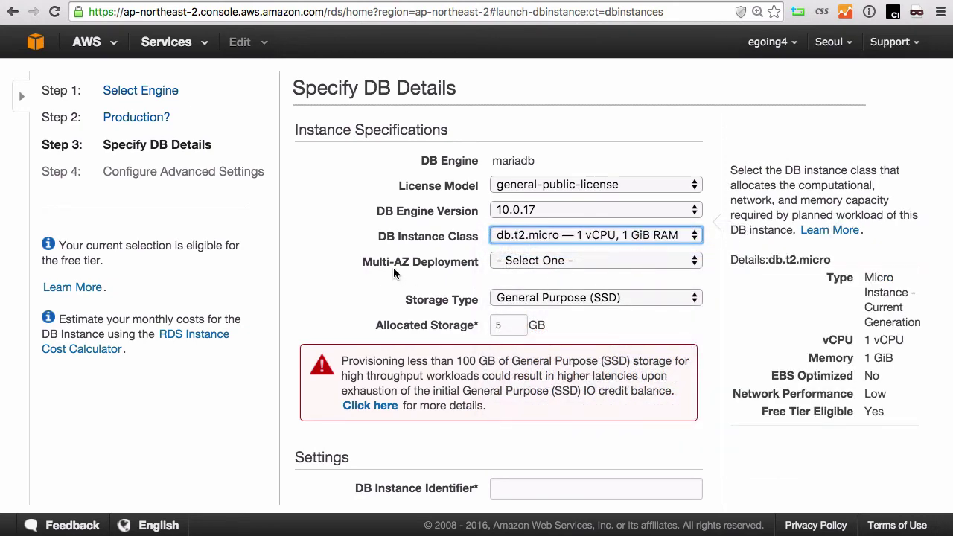
pyautogui.click(564, 260)
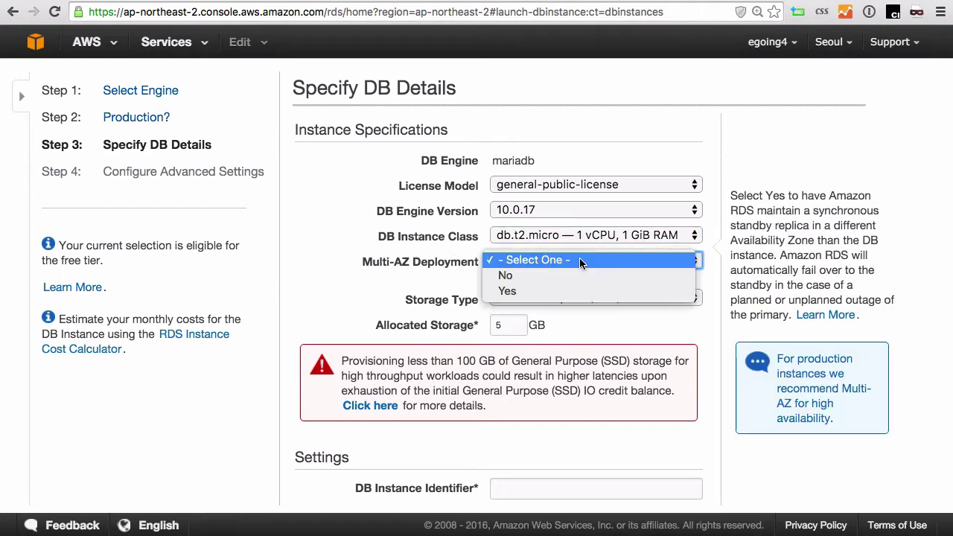
pyautogui.click(578, 291)
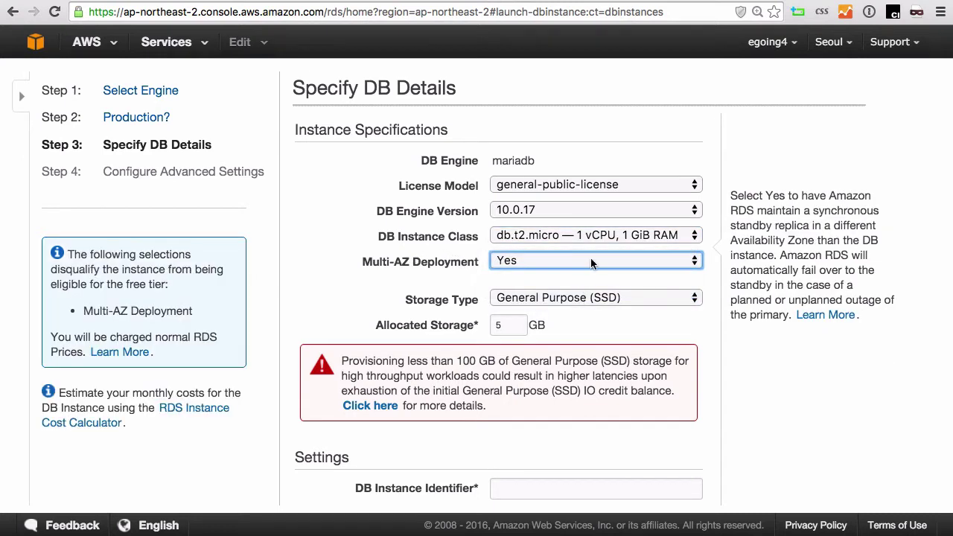
pyautogui.click(579, 262)
pyautogui.click(563, 251)
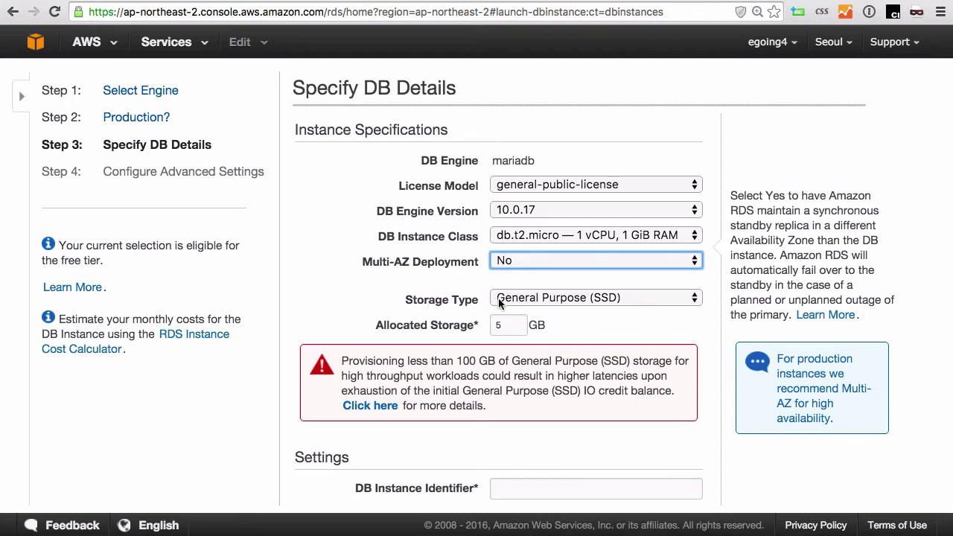
# - Examine the storage type options and the allocated storage setting
pyautogui.click(556, 298)
pyautogui.click(555, 299)
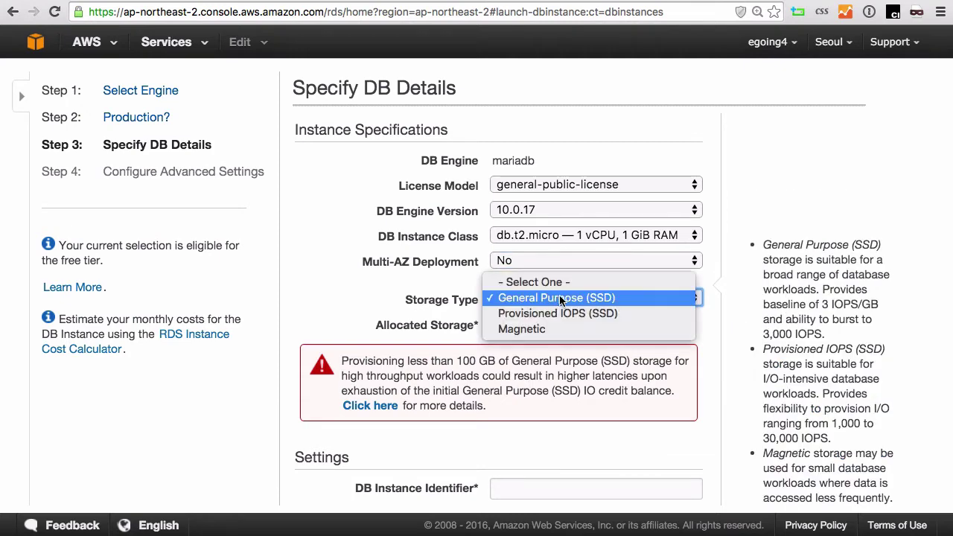
pyautogui.click(711, 280)
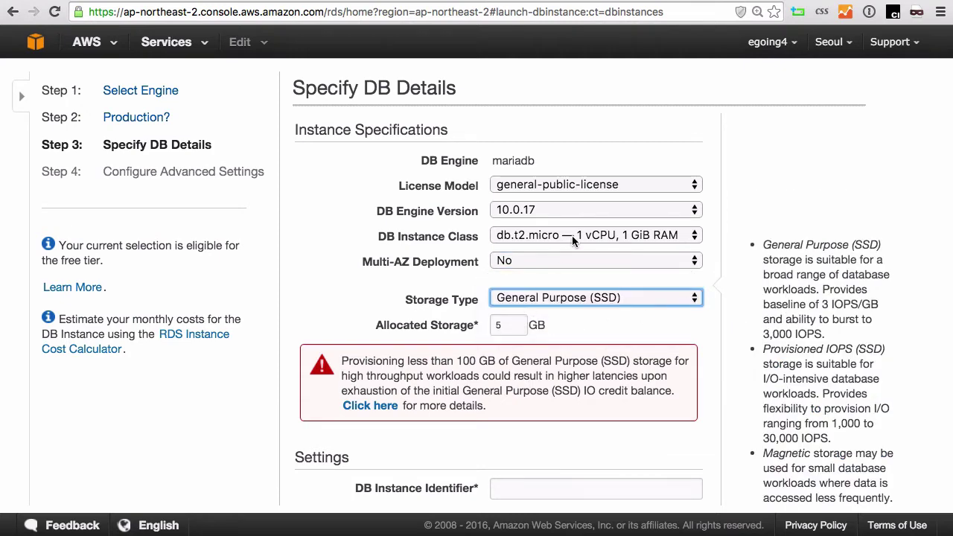
pyautogui.scroll(-4, 614, 305)
pyautogui.press('Tab')
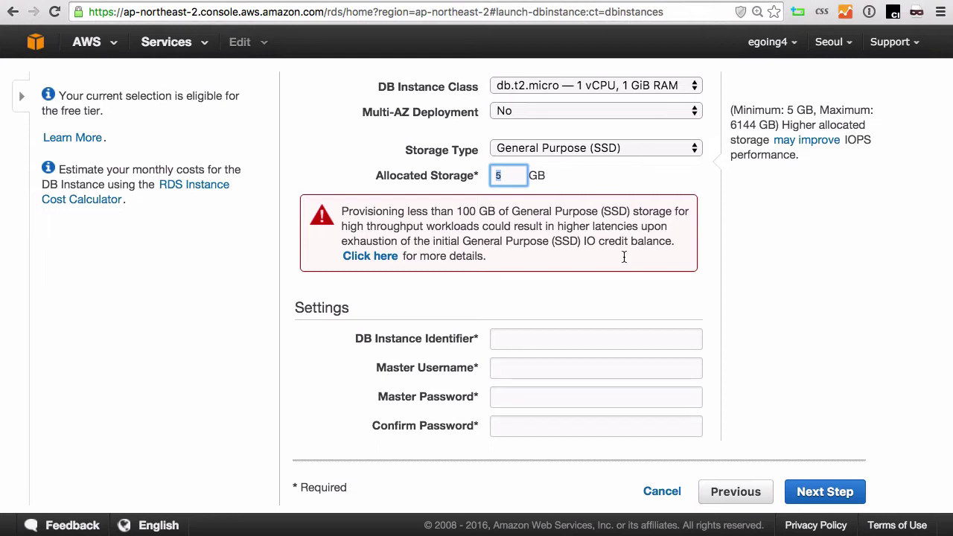
# - Set the DB instance identifier to o2db and fill in the master username
pyautogui.click(564, 340)
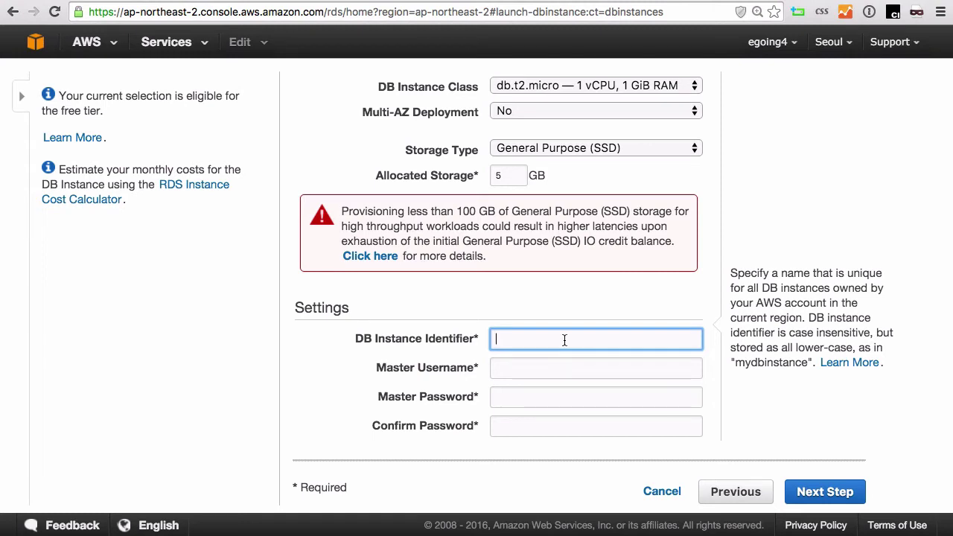
pyautogui.write('o2db')
pyautogui.click(595, 366)
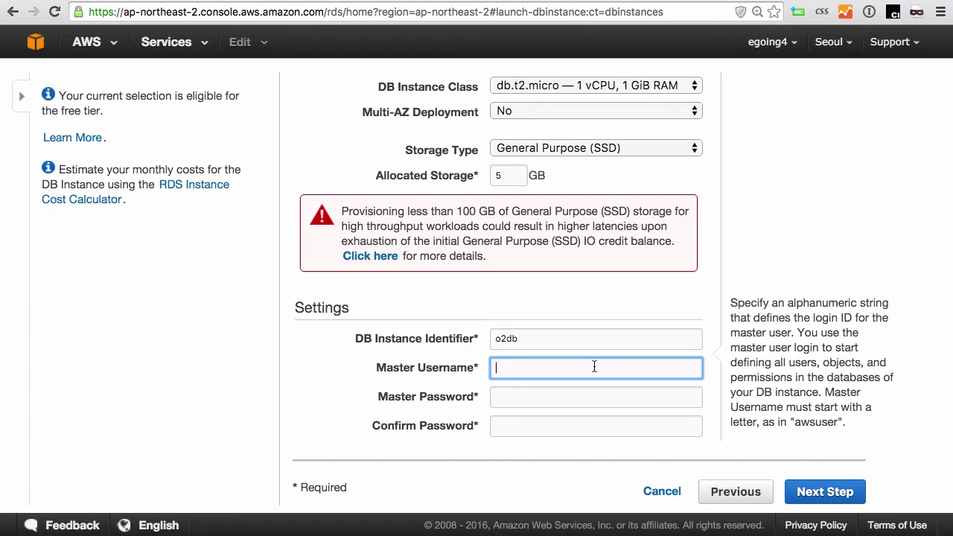
pyautogui.write('egoing')
# - Enter the master password and repeat it in the password confirmation
pyautogui.press('Tab')
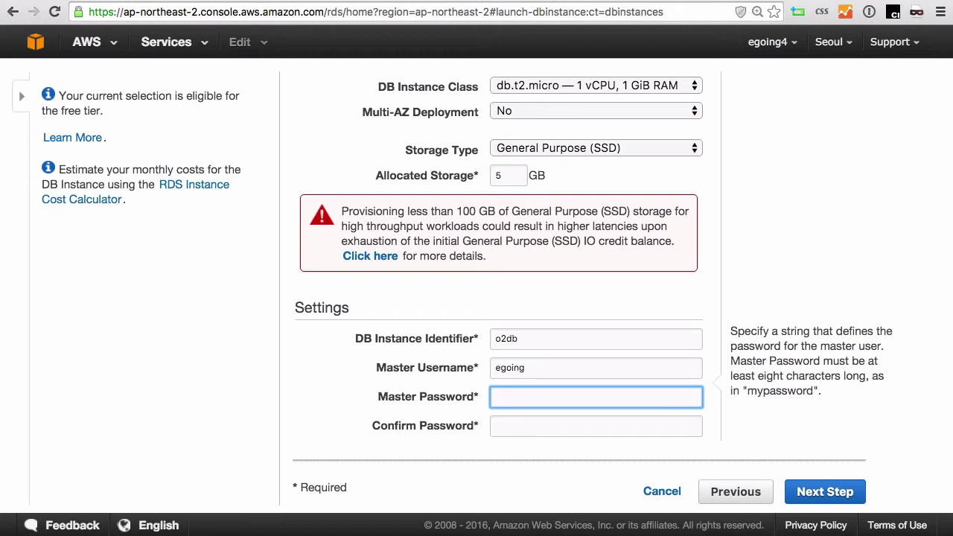
pyautogui.write('••••••••')
pyautogui.press('Tab')
pyautogui.write('••••••••')
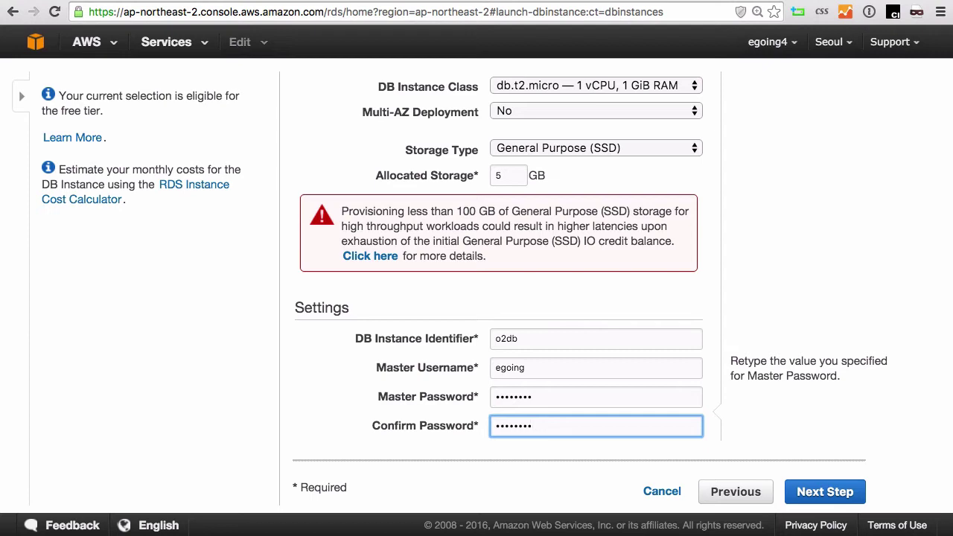
# - Proceed to the advanced settings of the DB instance and check the VPC option under Network & Security
pyautogui.scroll(-1, 833, 446)
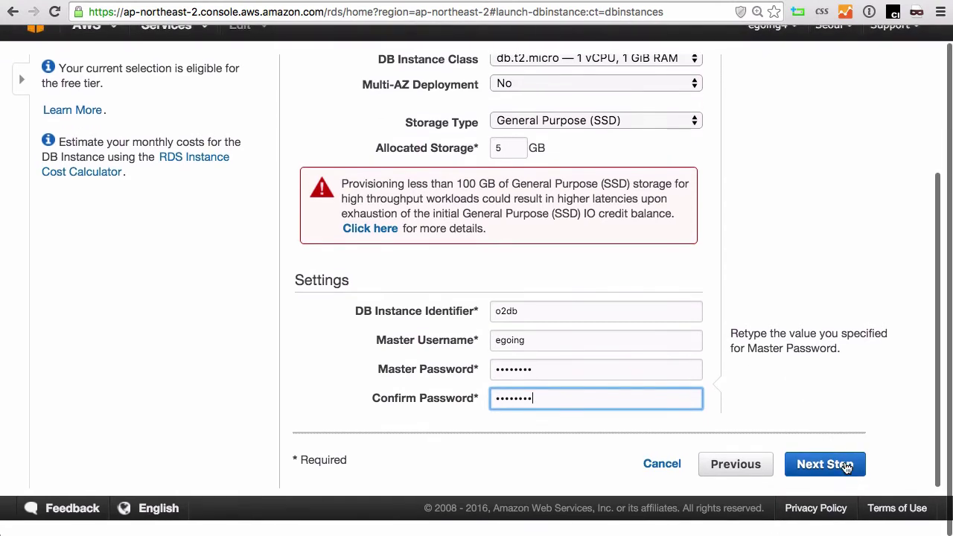
pyautogui.click(825, 463)
pyautogui.scroll(-3, 815, 333)
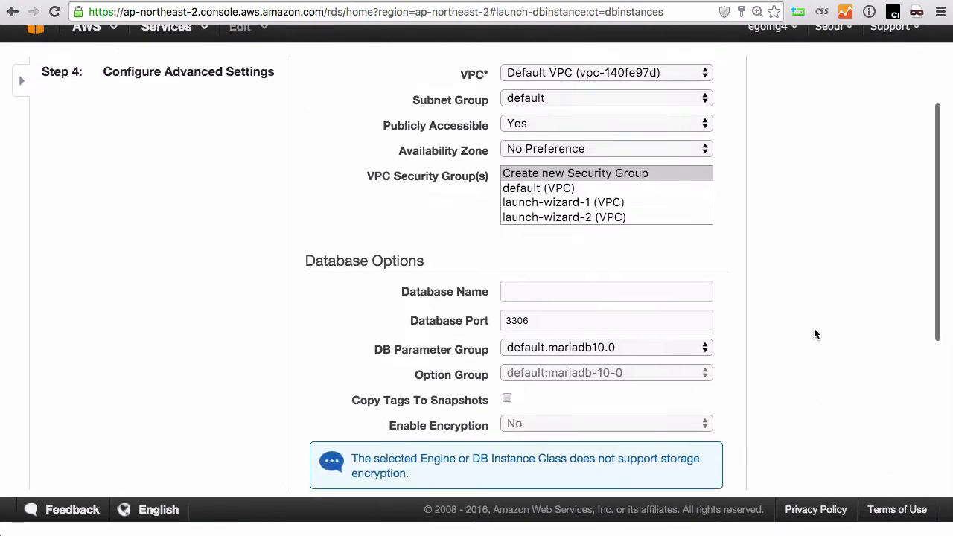
pyautogui.scroll(3, 813, 334)
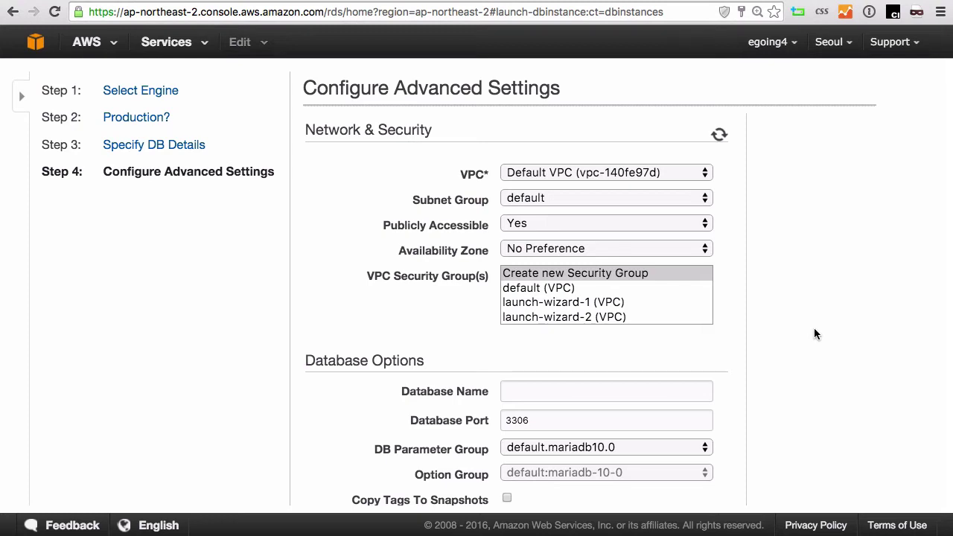
pyautogui.click(558, 173)
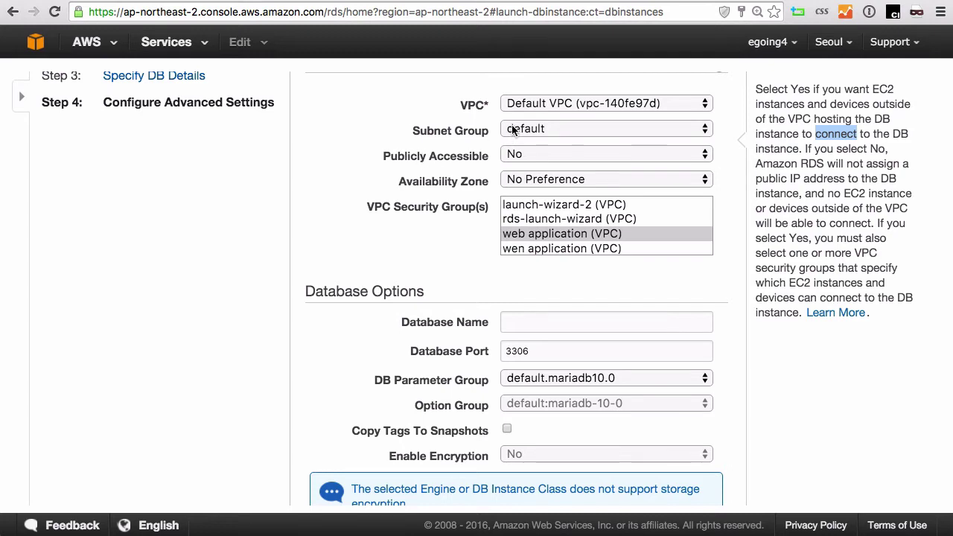
# - Check the VPC and subnet group choices and set Publicly Accessible to No
pyautogui.moveTo(526, 104)
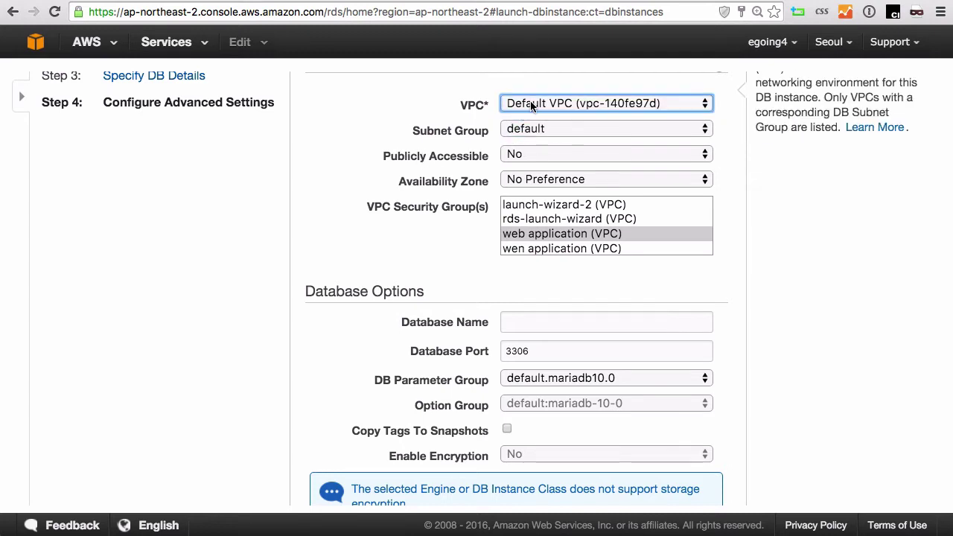
pyautogui.moveTo(537, 131)
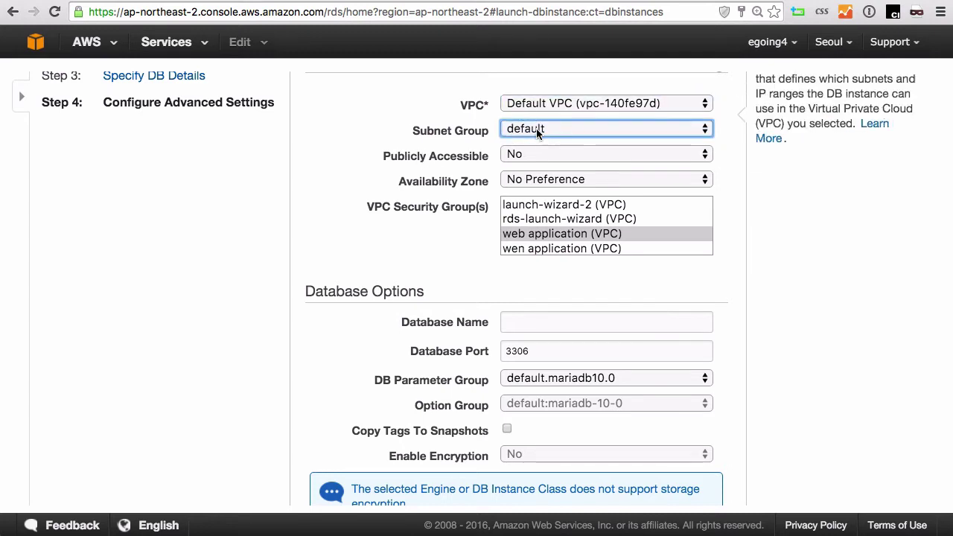
pyautogui.click(528, 155)
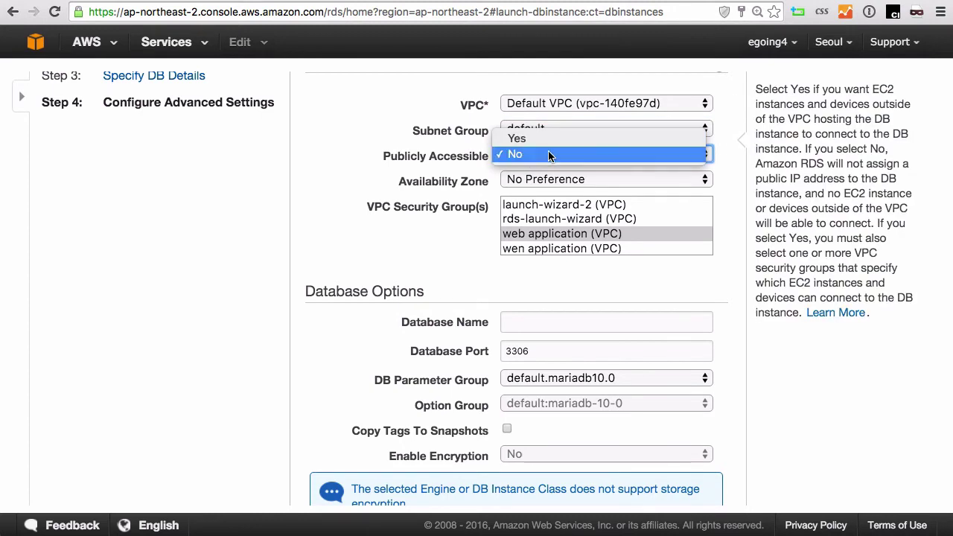
pyautogui.click(547, 154)
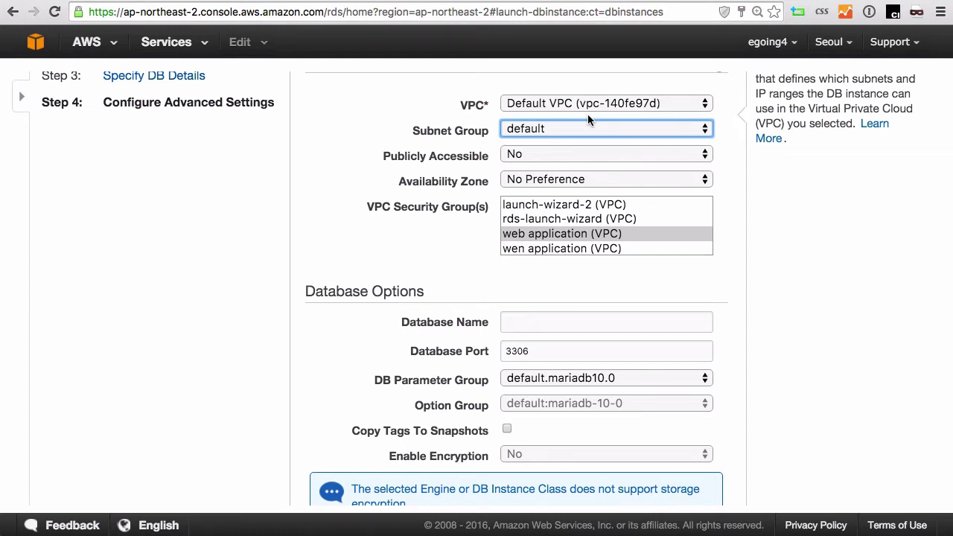
pyautogui.click(588, 157)
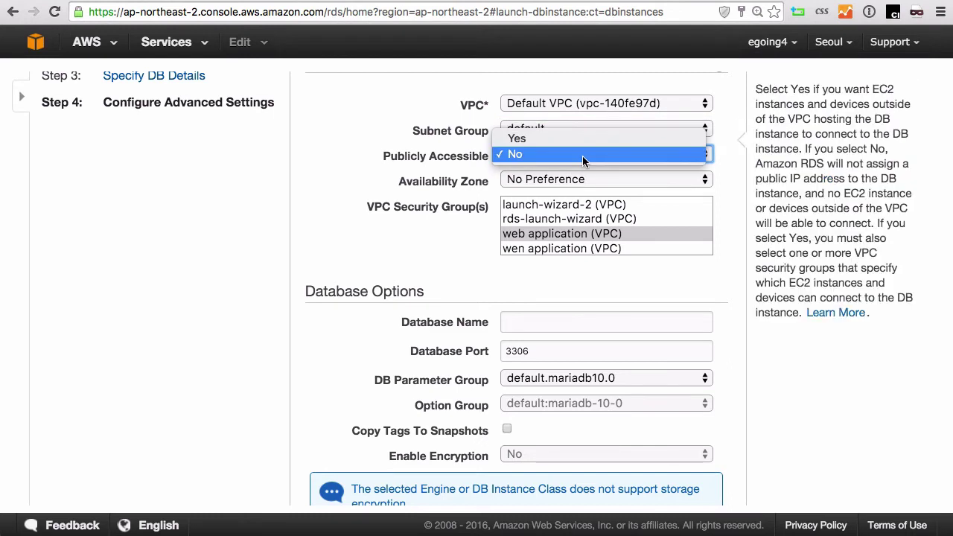
pyautogui.click(584, 139)
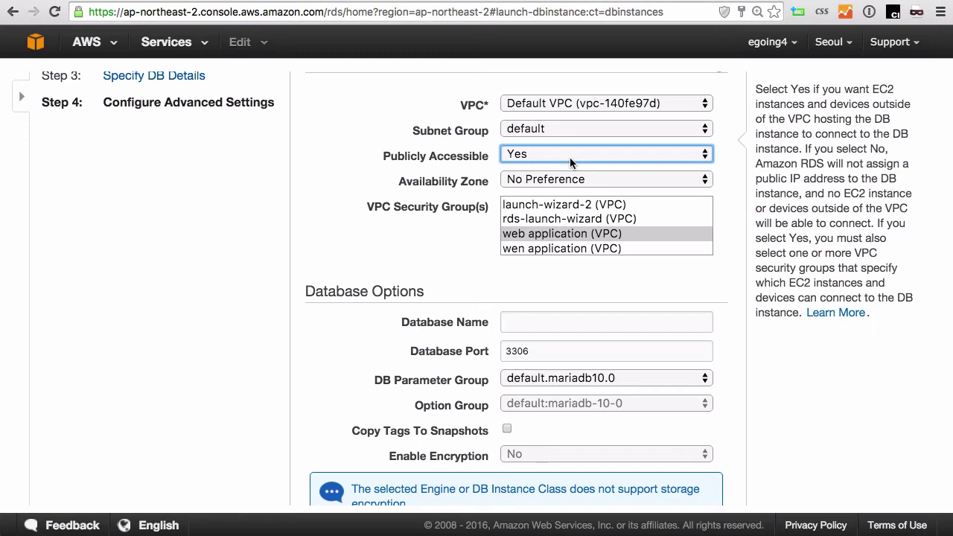
pyautogui.click(558, 151)
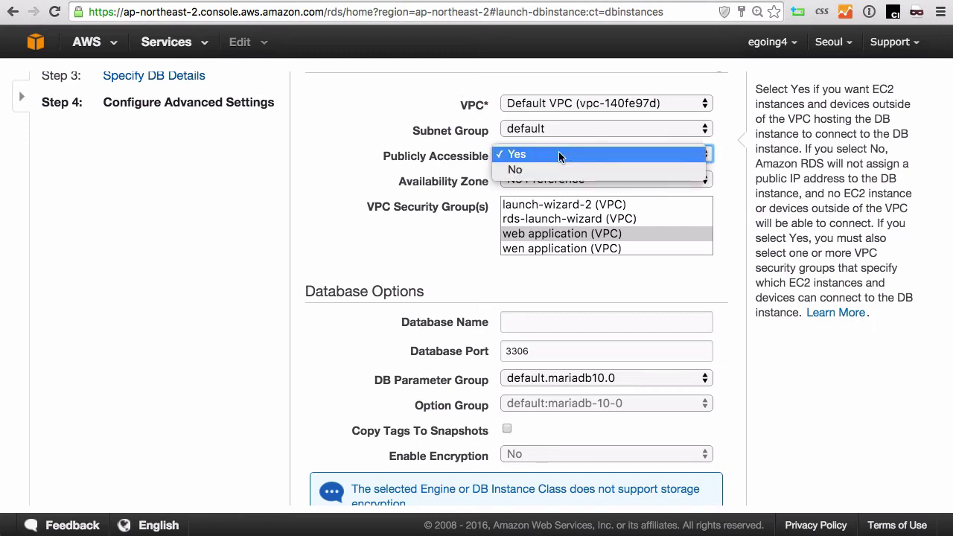
pyautogui.click(558, 170)
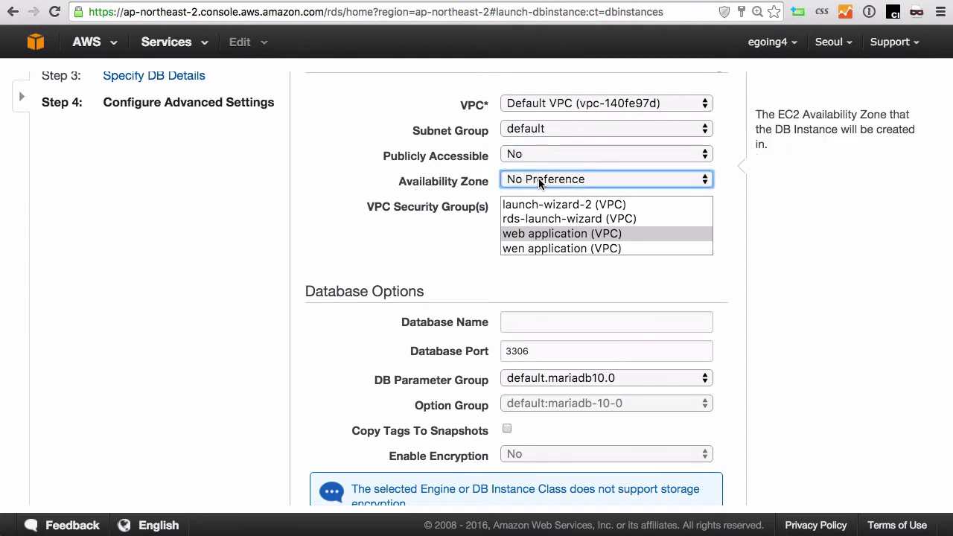
# - Check the availability zone options and select web application (VPC) as the VPC security group
pyautogui.click(538, 179)
pyautogui.click(381, 193)
pyautogui.click(510, 236)
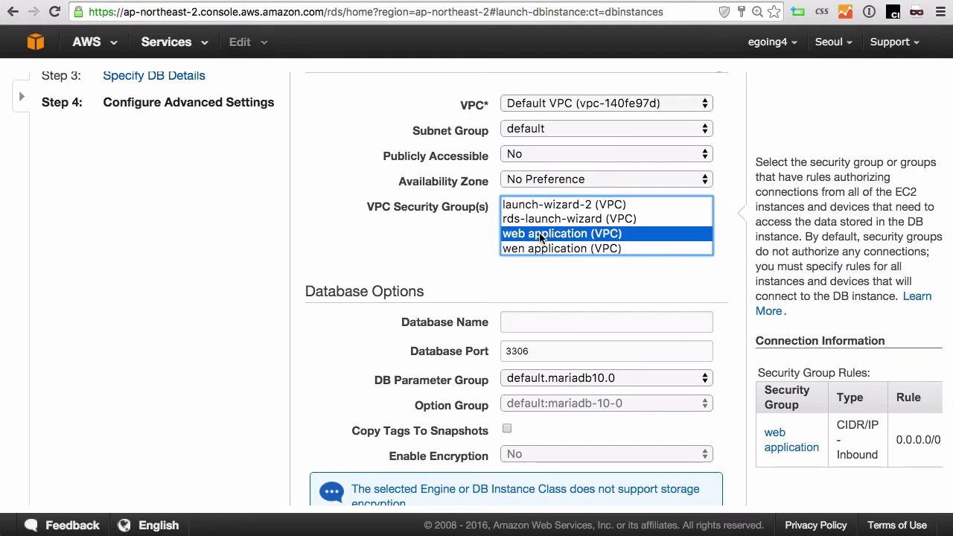
# - Open the EC2 instances list and inspect the security group in the details of the aws tutorials example instance
pyautogui.click(166, 43)
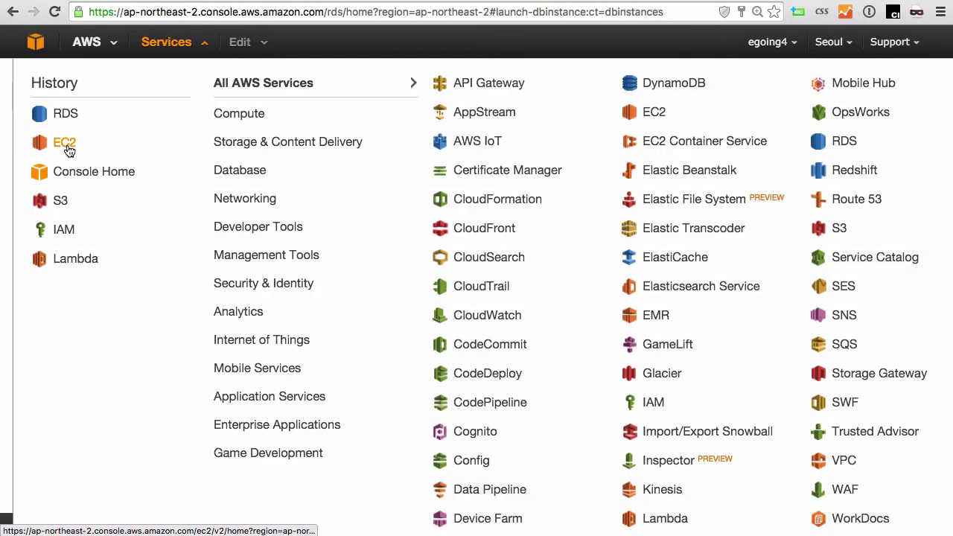
pyautogui.click(65, 145)
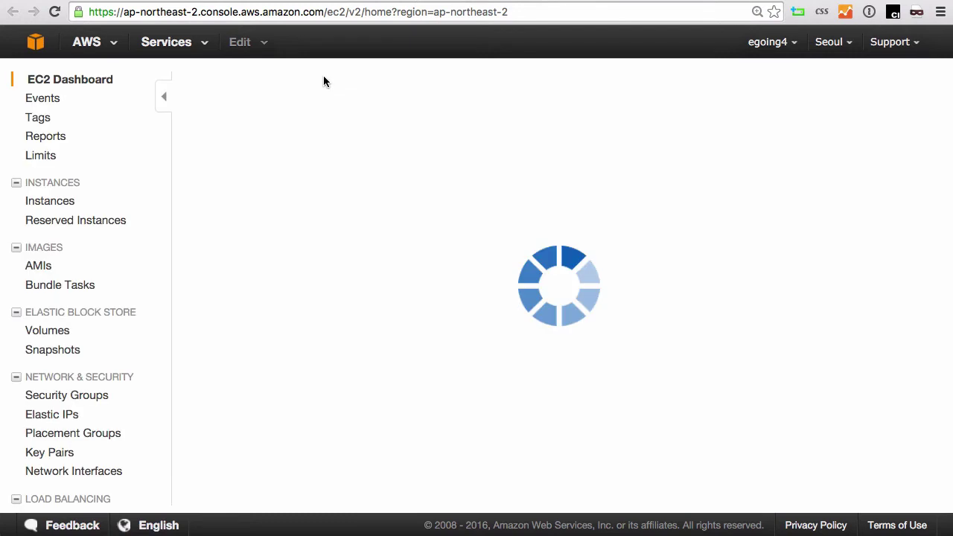
pyautogui.click(56, 201)
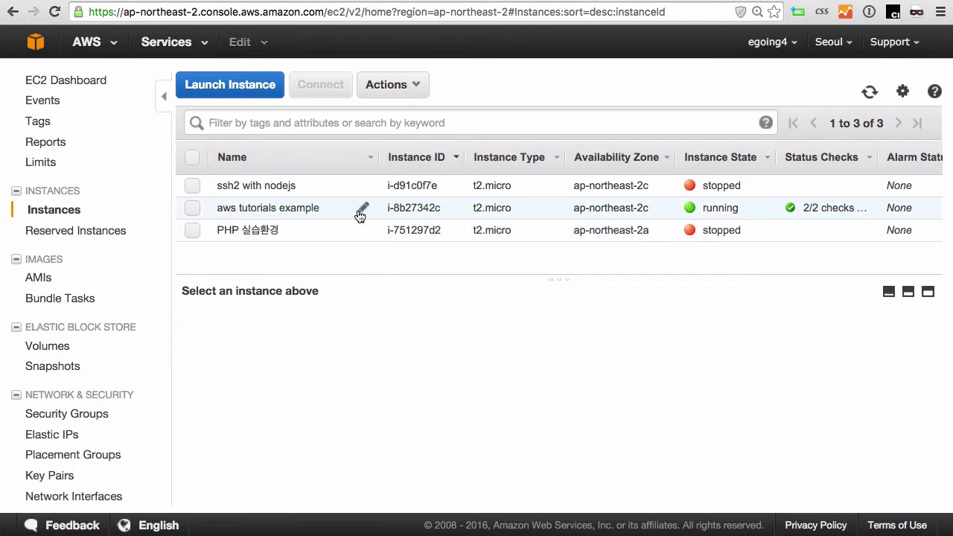
pyautogui.click(361, 208)
pyautogui.click(469, 218)
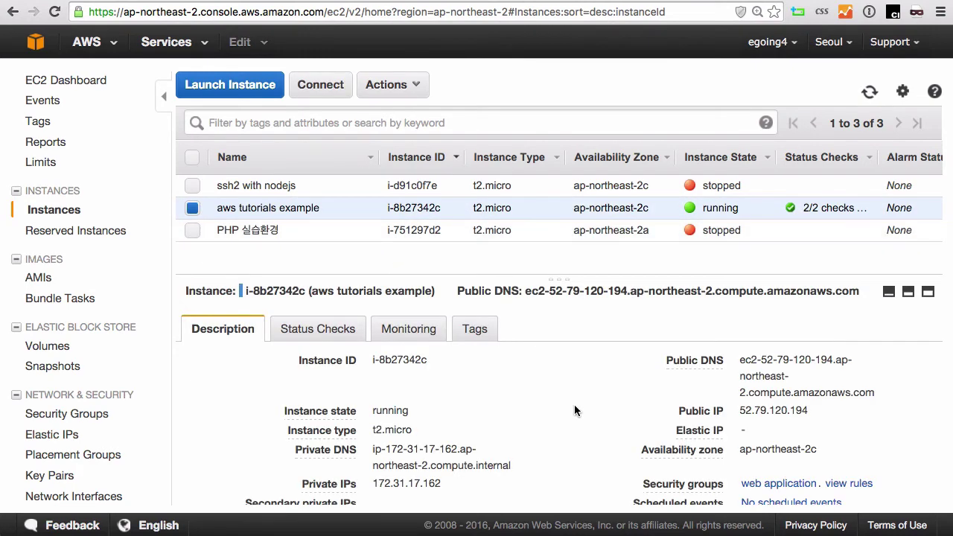
pyautogui.scroll(-2, 652, 428)
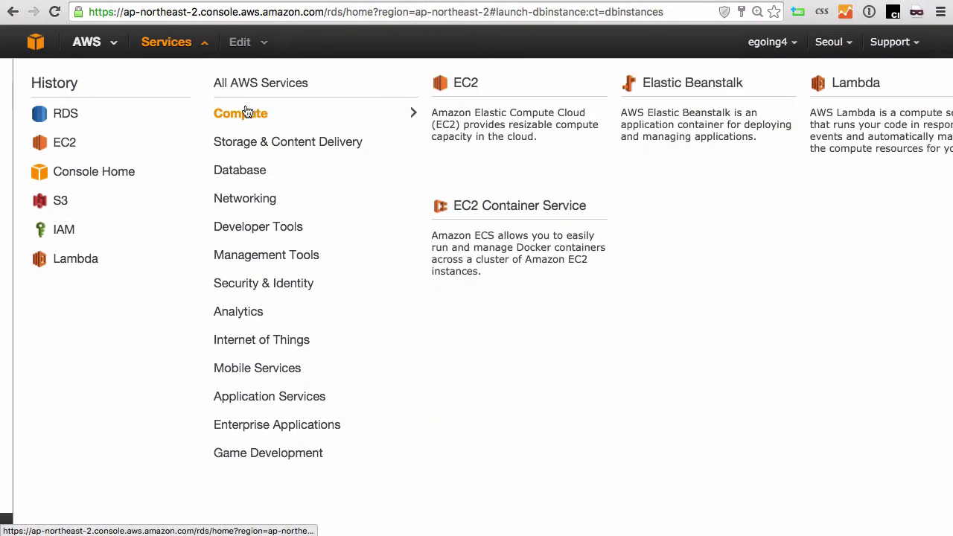
# - Return to the RDS advanced settings and select web application (VPC) as the instance's security group
pyautogui.moveTo(319, 410)
pyautogui.scroll(-4, 486, 476)
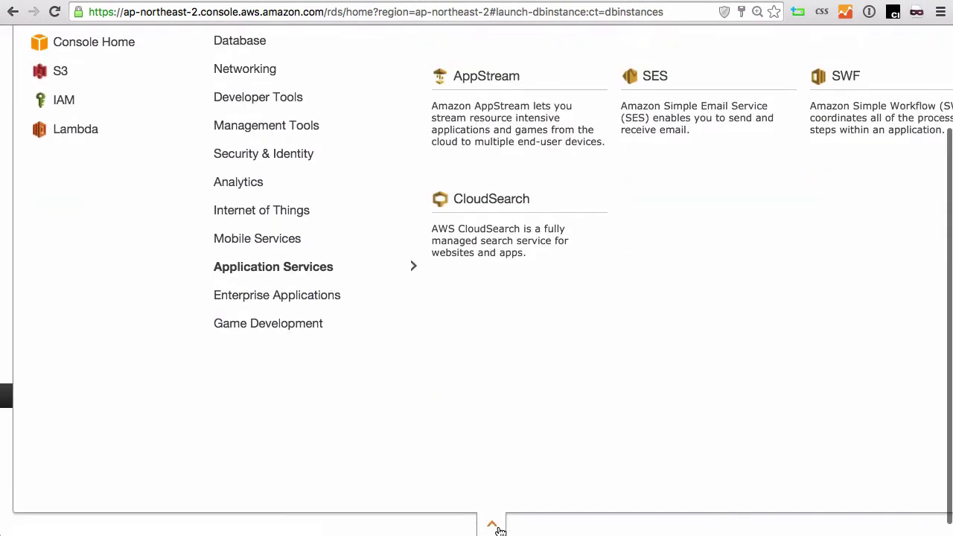
pyautogui.click(489, 285)
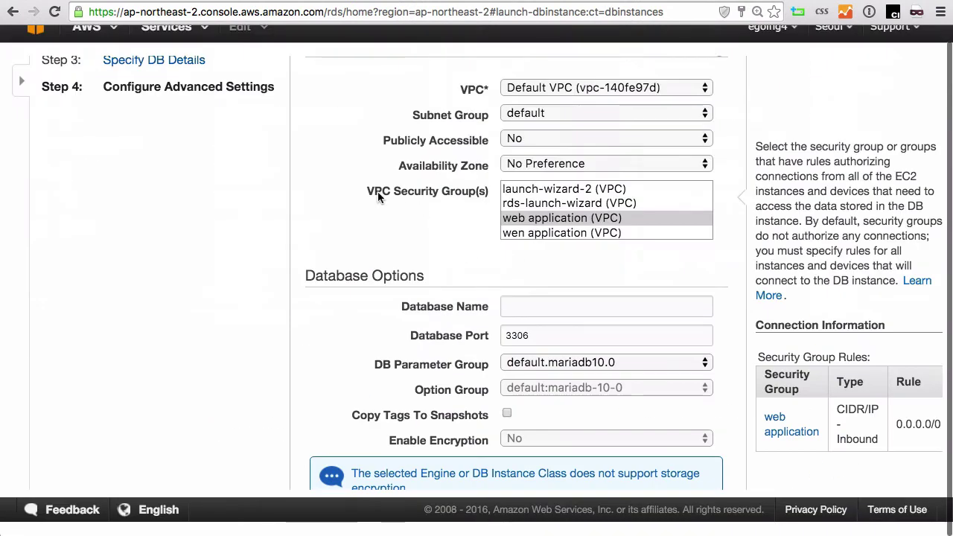
pyautogui.click(527, 219)
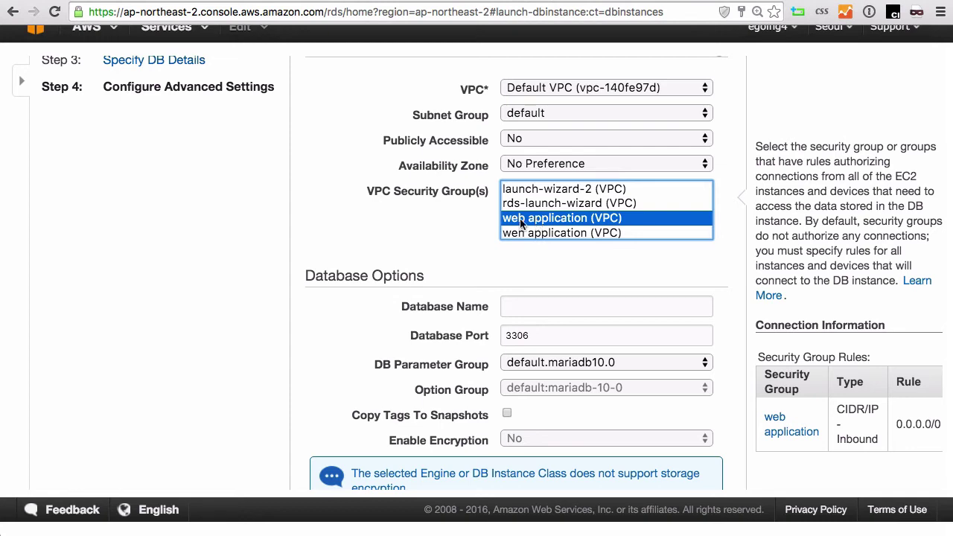
pyautogui.click(405, 230)
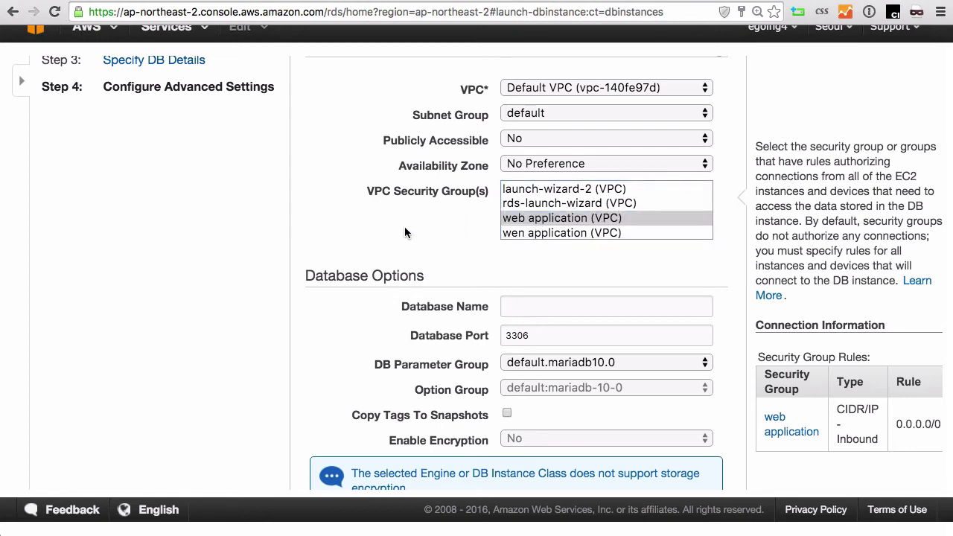
# - Set the database name to o2 and check the database port setting
pyautogui.scroll(-3, 404, 230)
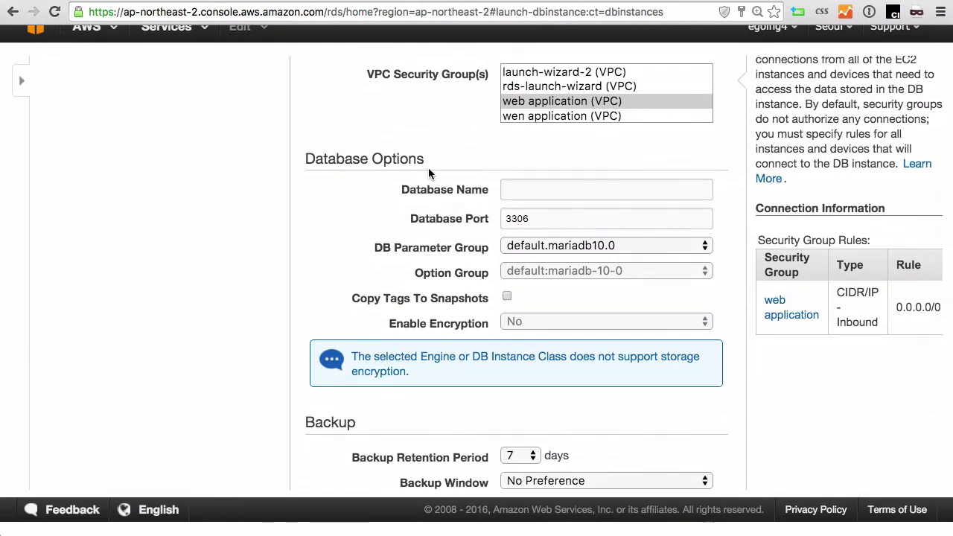
pyautogui.click(525, 195)
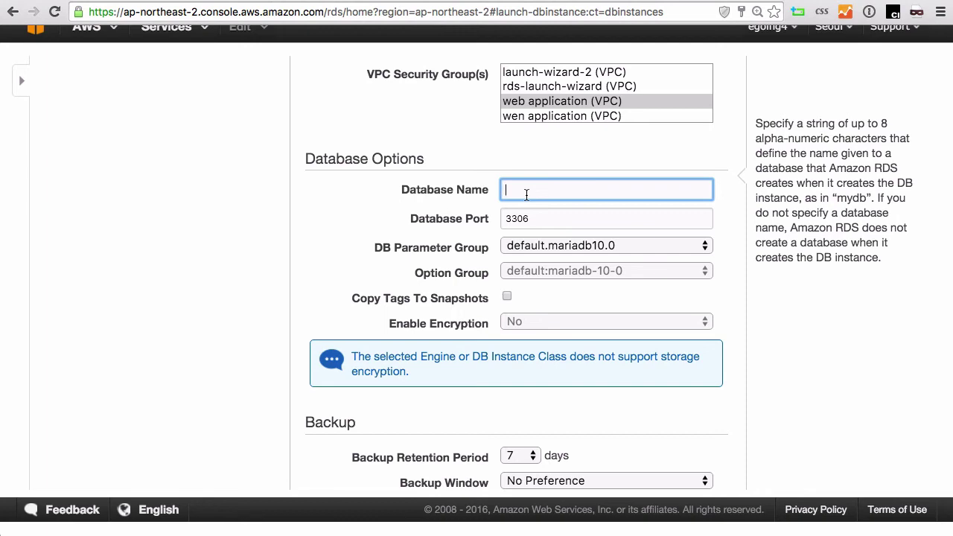
pyautogui.write('o2')
pyautogui.press('BackSpace')
pyautogui.press('BackSpace')
pyautogui.write('o2')
pyautogui.click(538, 218)
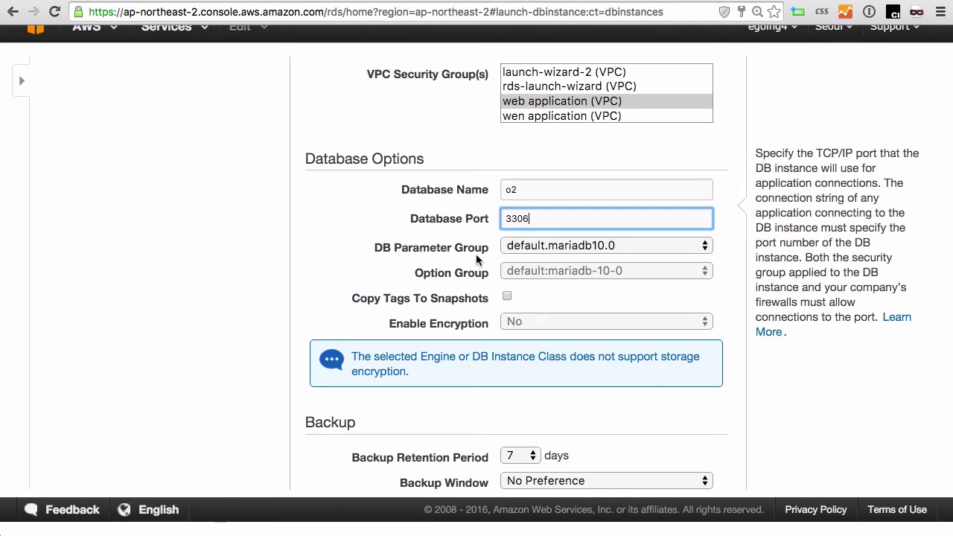
# - Review the network settings, the database options and the backup retention period
pyautogui.scroll(5, 477, 258)
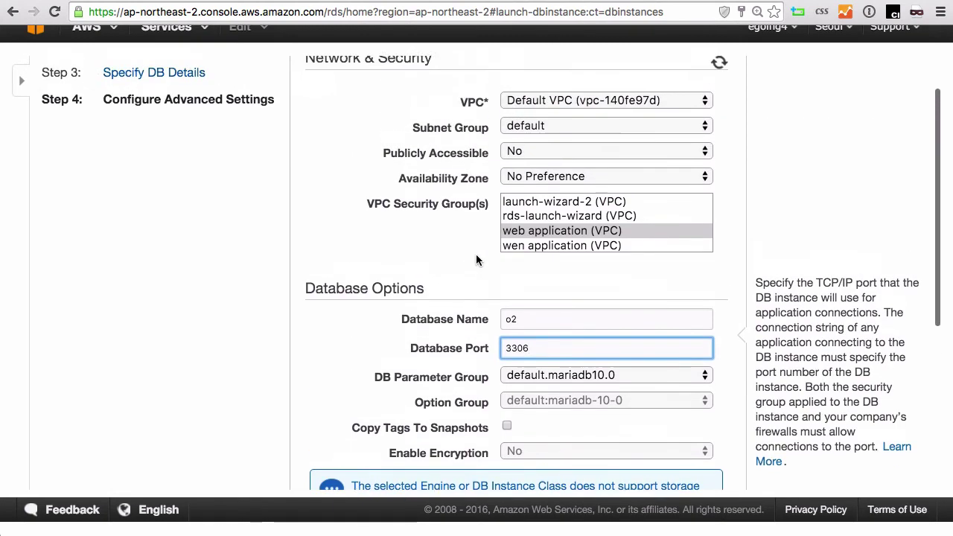
pyautogui.scroll(-6, 476, 259)
pyautogui.scroll(4, 478, 259)
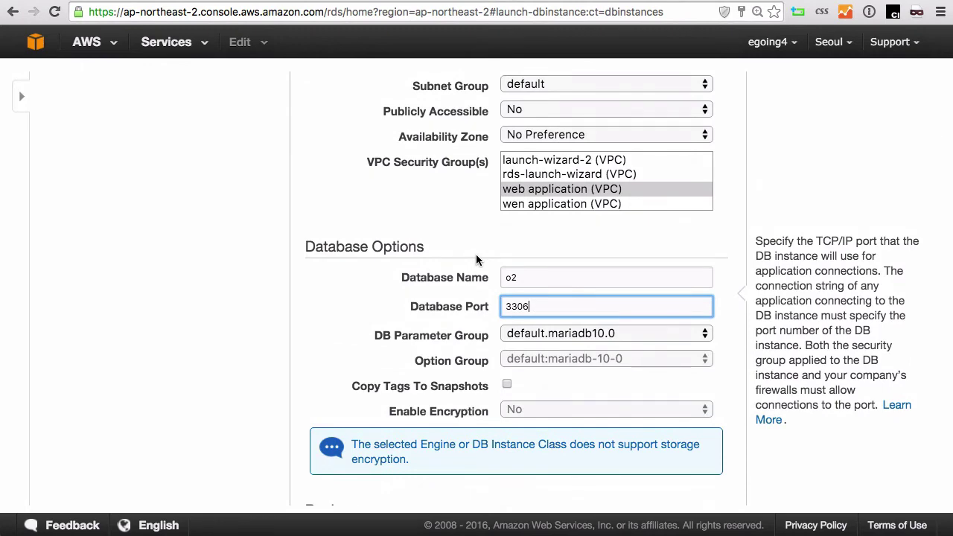
pyautogui.scroll(-3, 480, 261)
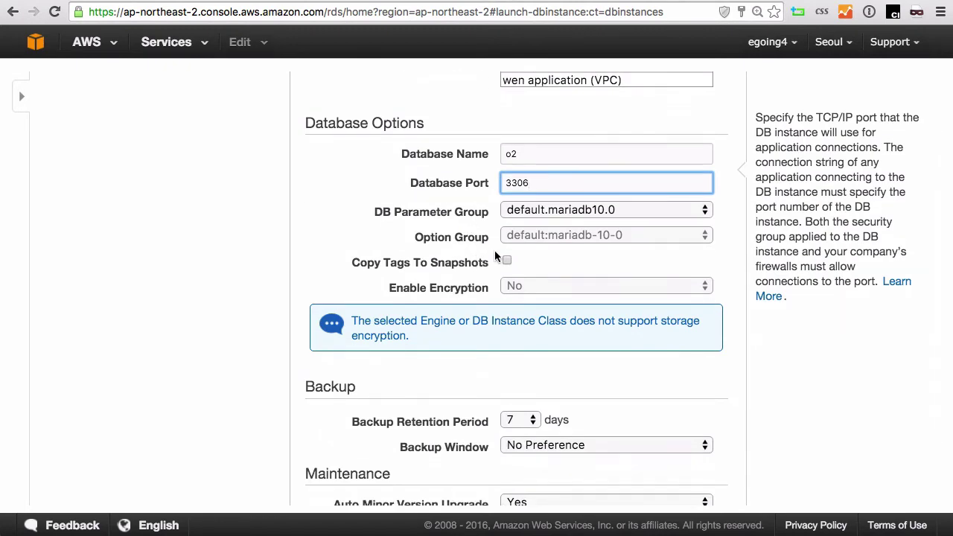
pyautogui.press('Tab')
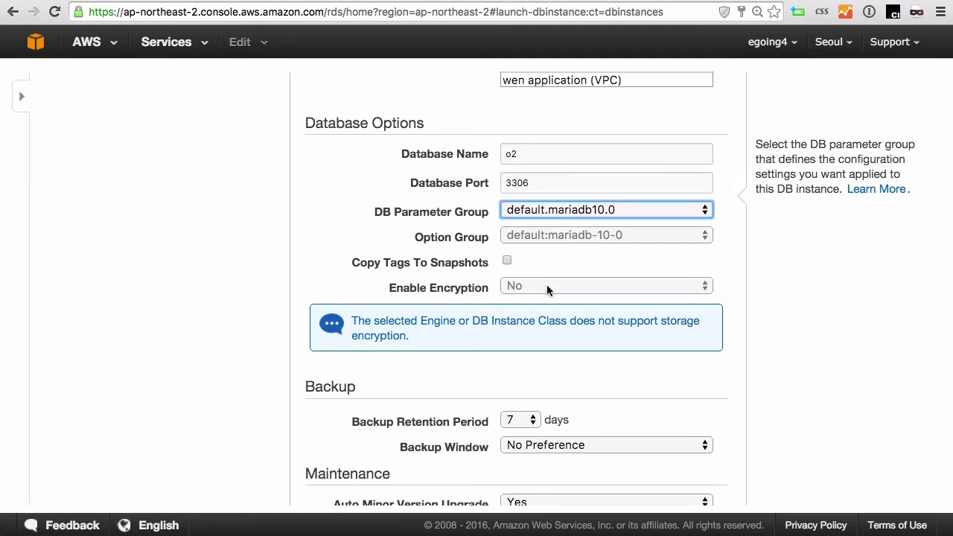
pyautogui.scroll(-4, 436, 334)
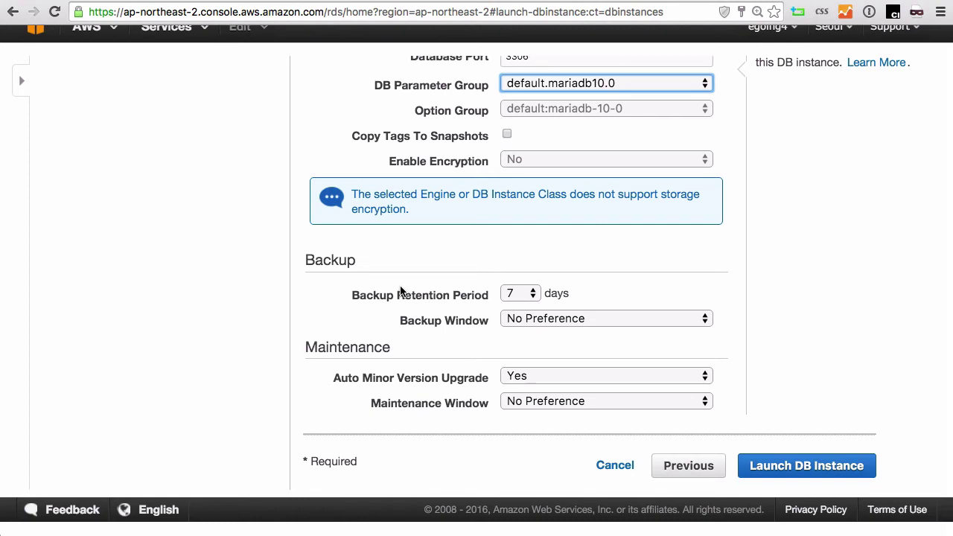
pyautogui.click(533, 295)
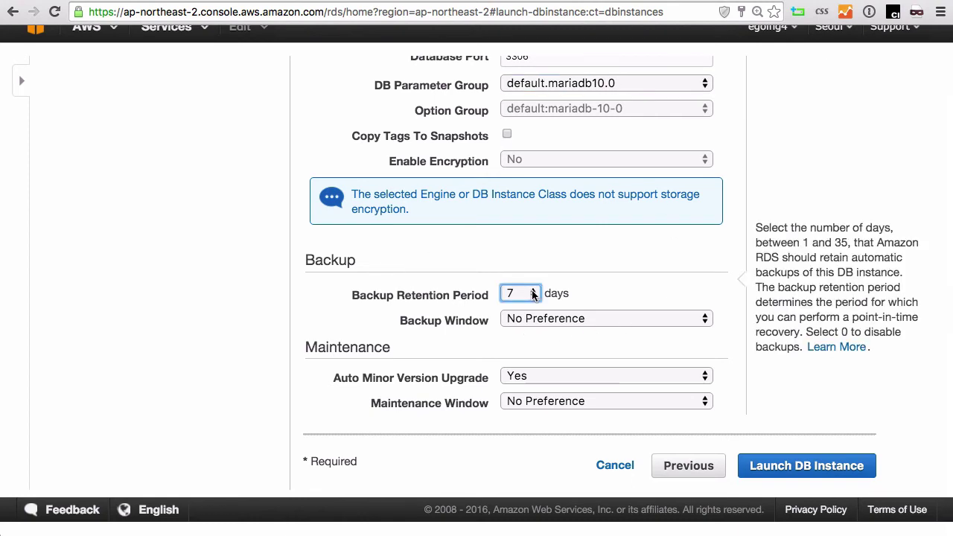
pyautogui.click(580, 250)
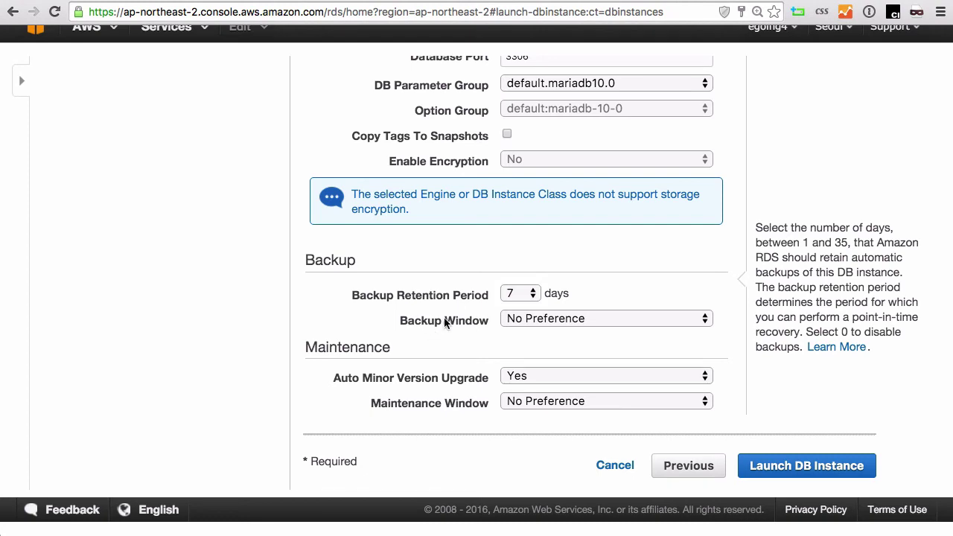
# - Try a custom backup window to see its start time and duration options, and set it back to No Preference
pyautogui.click(541, 322)
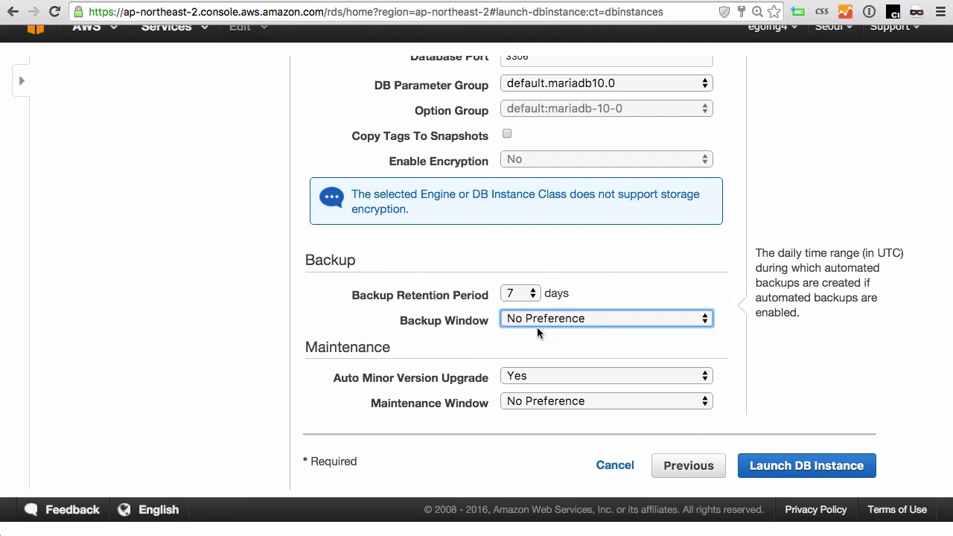
pyautogui.click(569, 317)
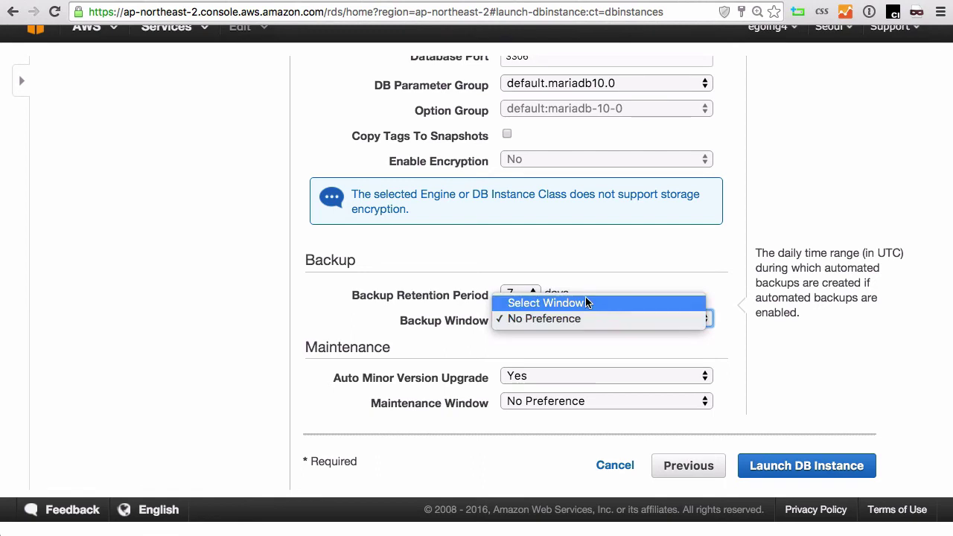
pyautogui.click(585, 303)
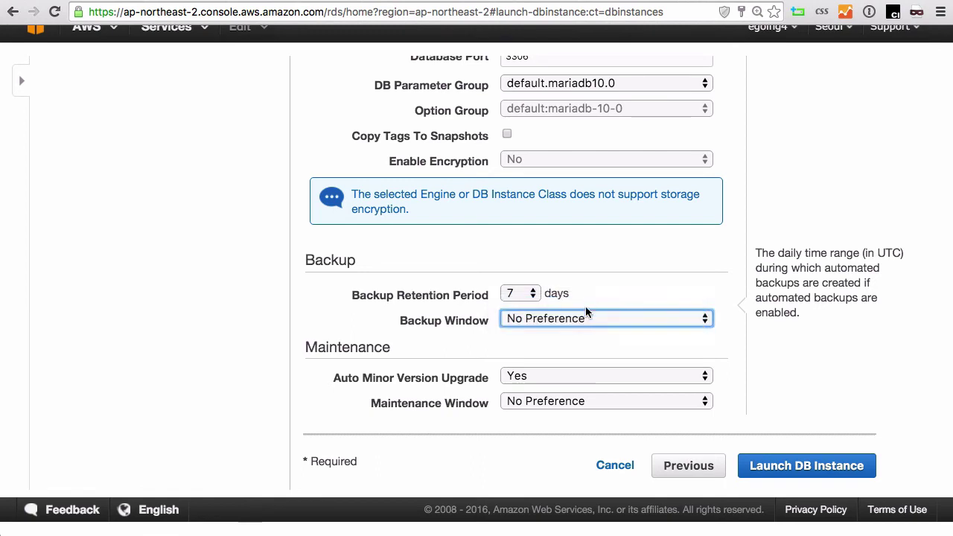
pyautogui.click(624, 318)
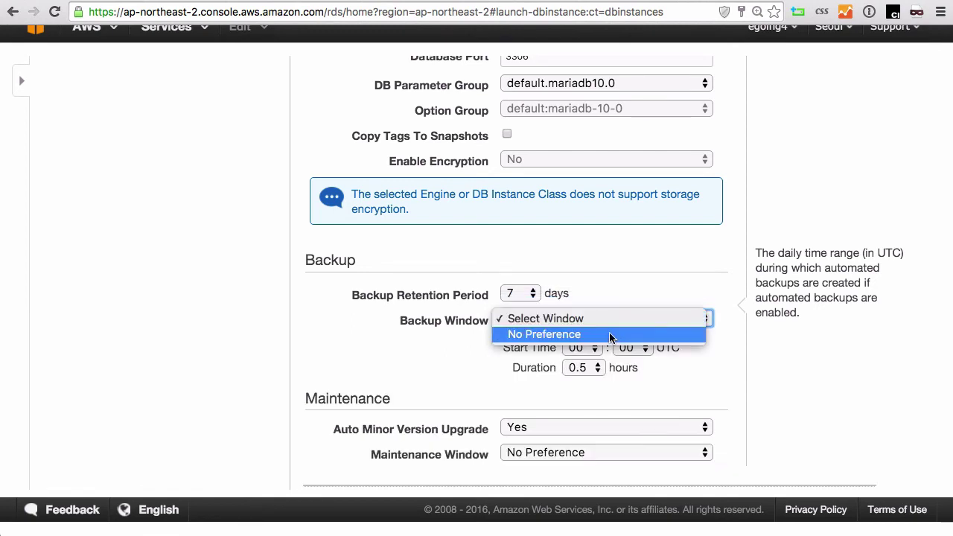
pyautogui.click(609, 334)
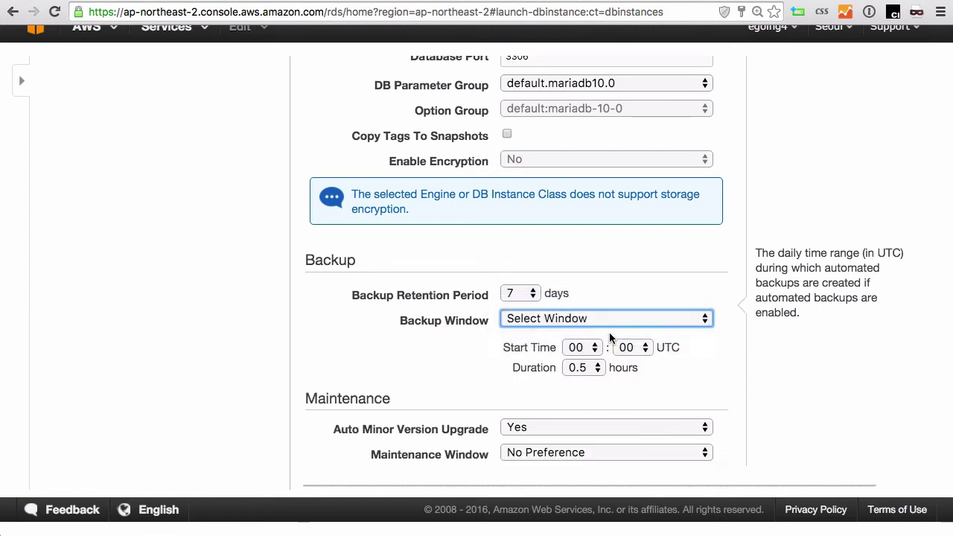
pyautogui.click(661, 262)
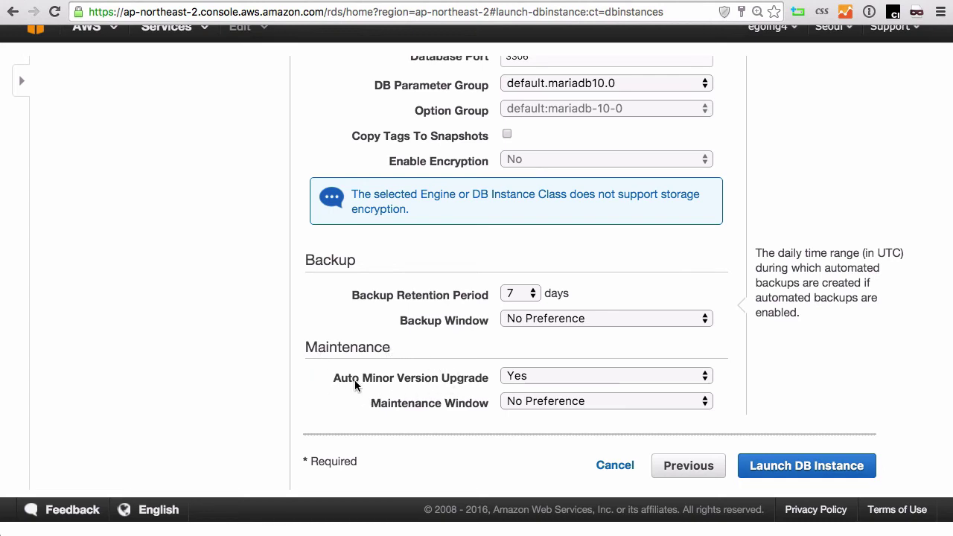
# - Review the auto minor version upgrade and maintenance window options in the maintenance settings
pyautogui.click(551, 378)
pyautogui.click(588, 342)
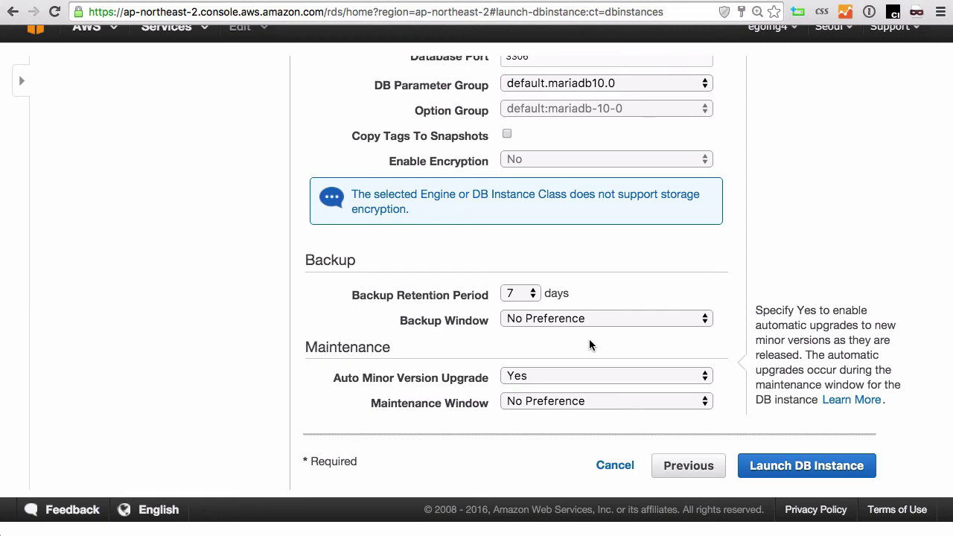
pyautogui.click(564, 407)
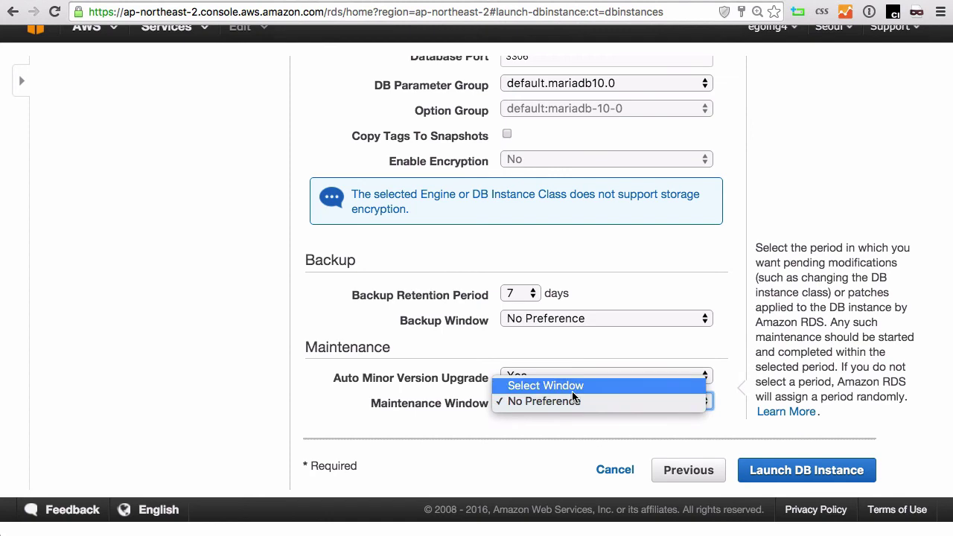
pyautogui.click(494, 438)
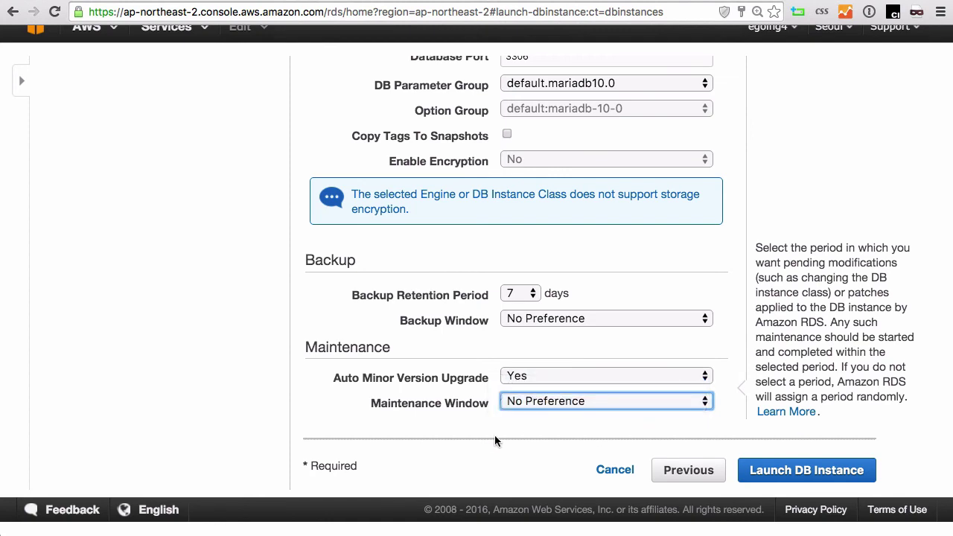
pyautogui.click(578, 376)
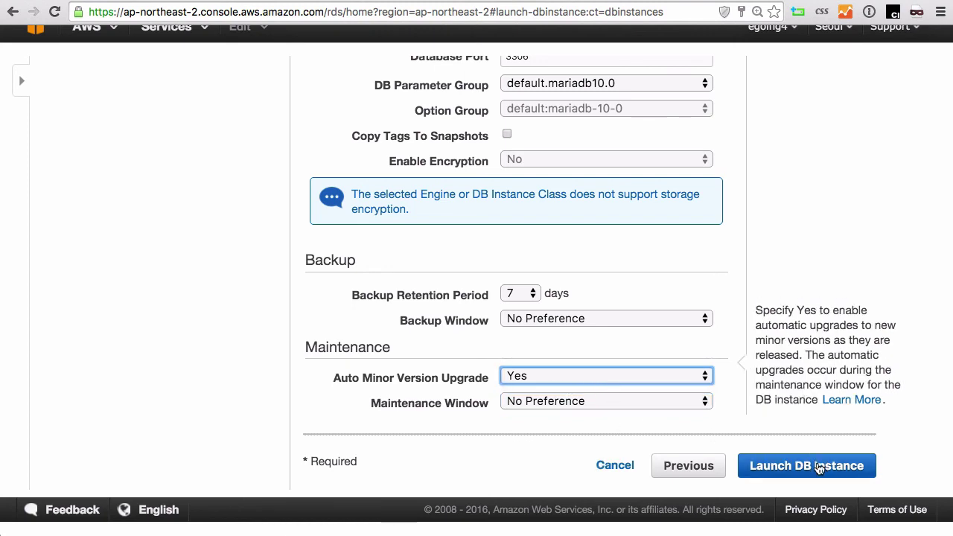
# - Launch the DB instance and inspect the expanded o2db entry in the instances list
pyautogui.click(819, 465)
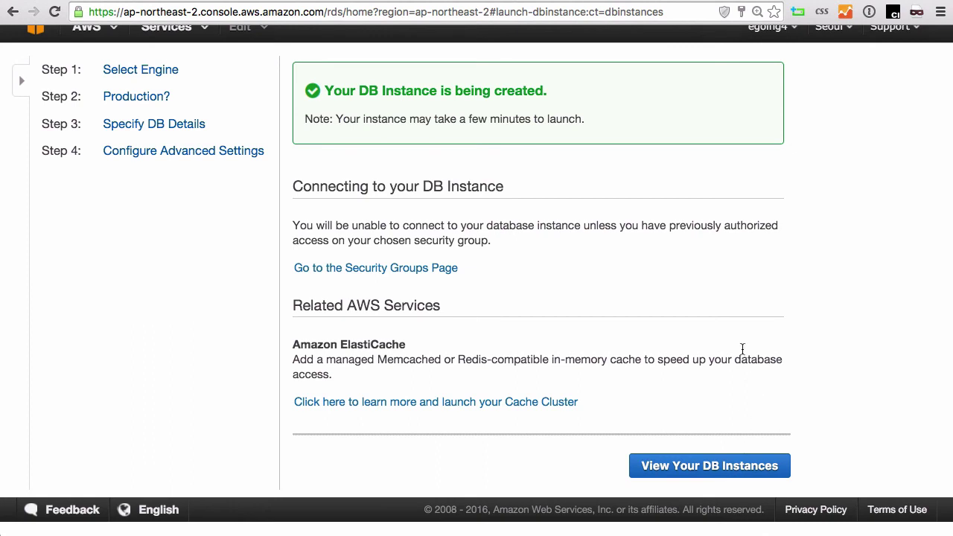
pyautogui.click(715, 472)
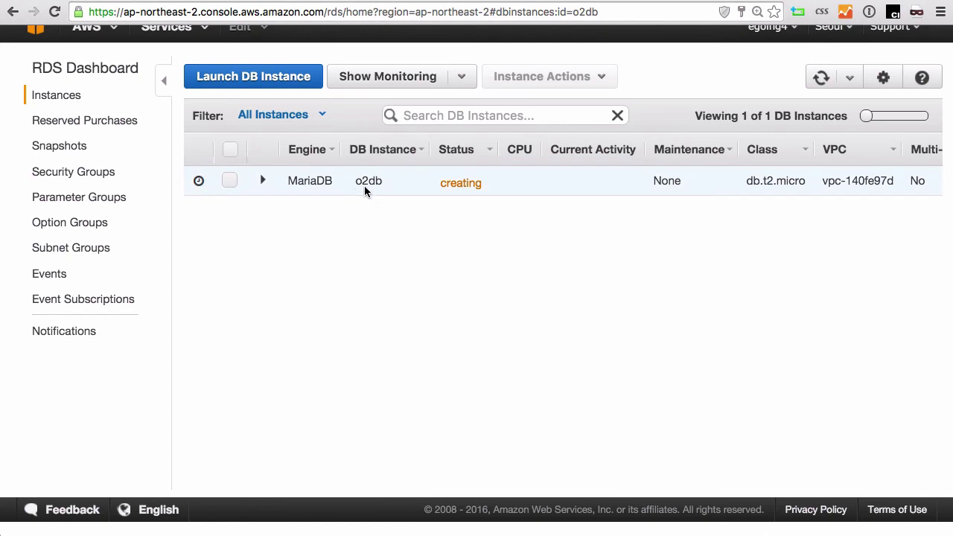
pyautogui.click(260, 176)
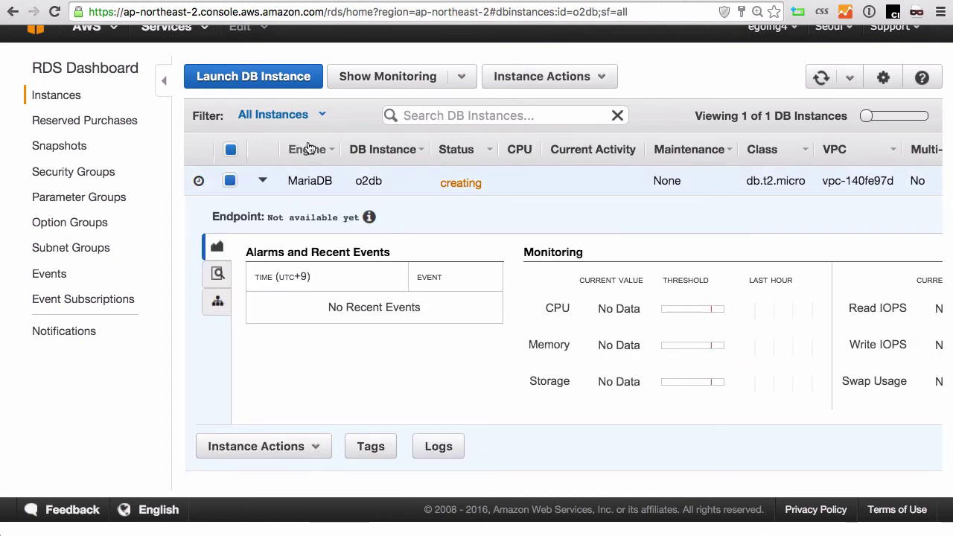
pyautogui.hscroll(3, 633, 182)
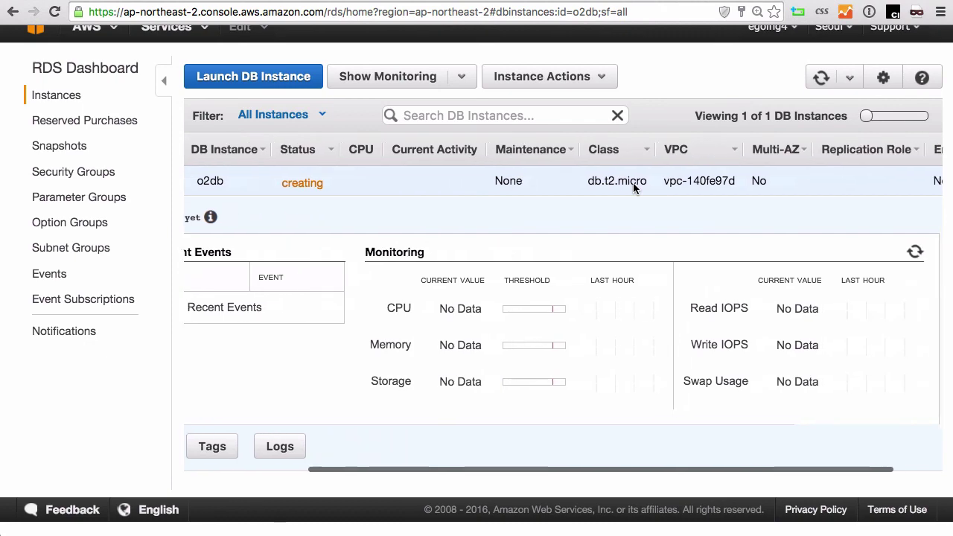
pyautogui.hscroll(-3, 632, 182)
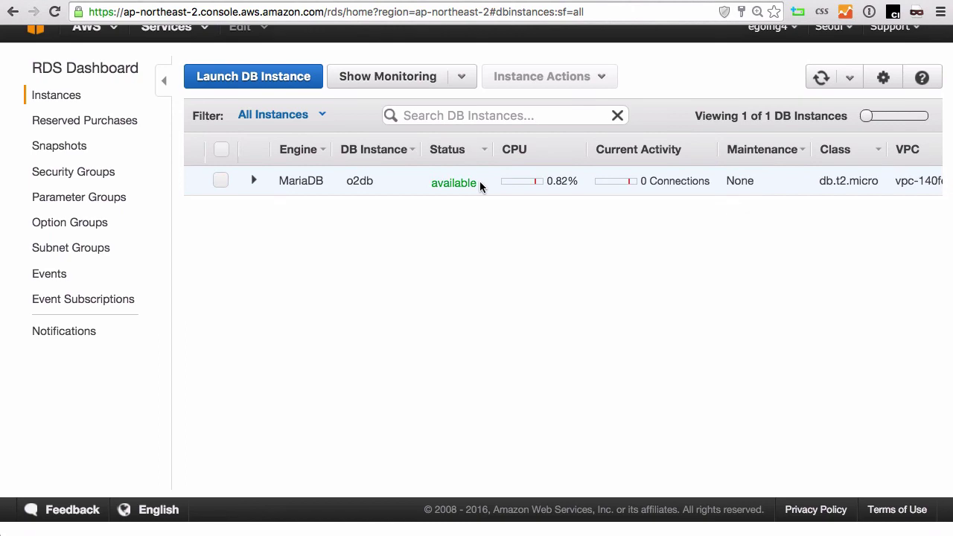
# - Examine the o2db instance's recent events and monitoring, its configuration details and its replication details
pyautogui.click(219, 182)
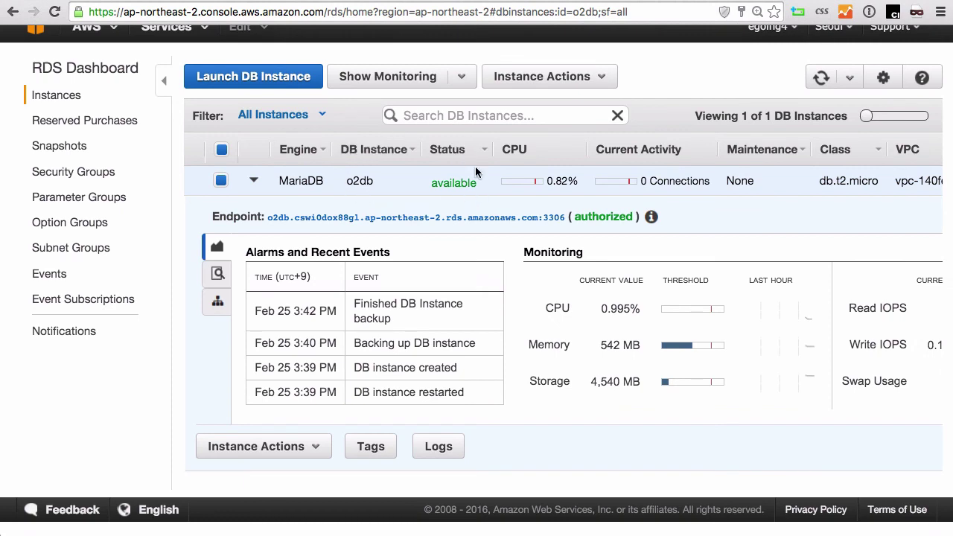
pyautogui.hscroll(1, 415, 341)
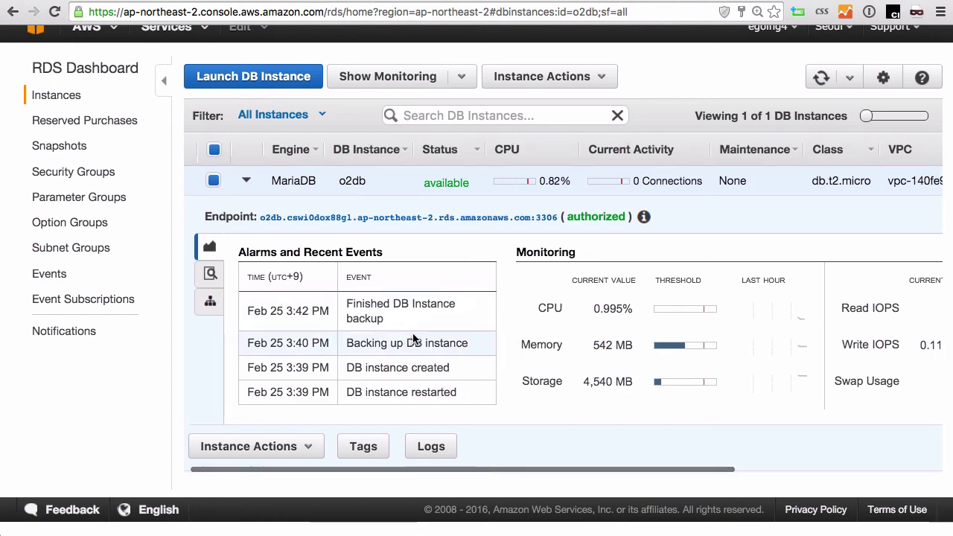
pyautogui.press('super+minus')
pyautogui.press('super+minus')
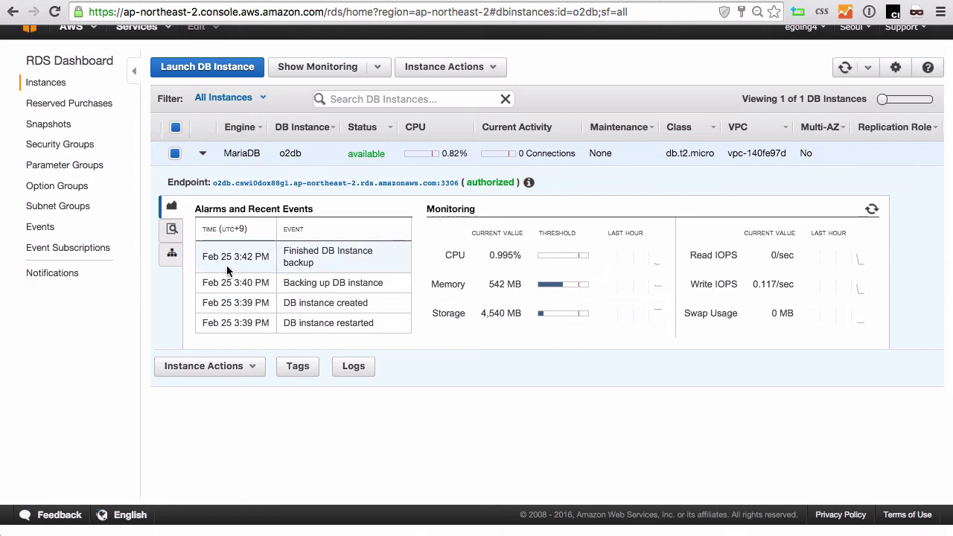
pyautogui.click(171, 228)
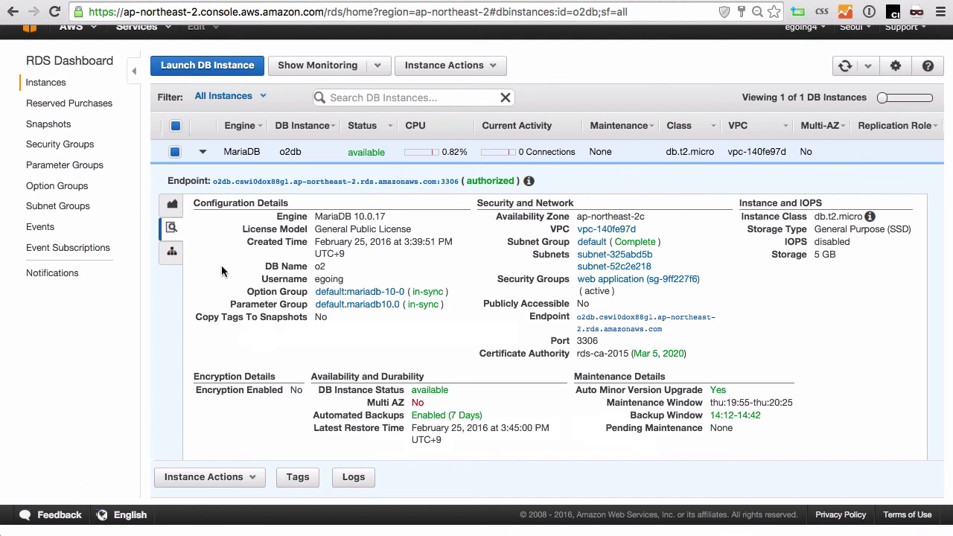
pyautogui.click(170, 255)
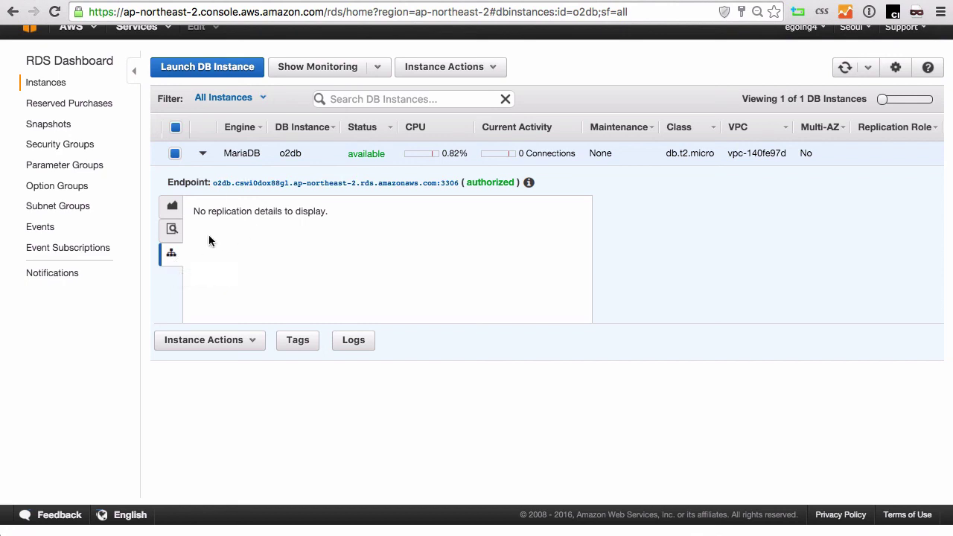
pyautogui.click(172, 203)
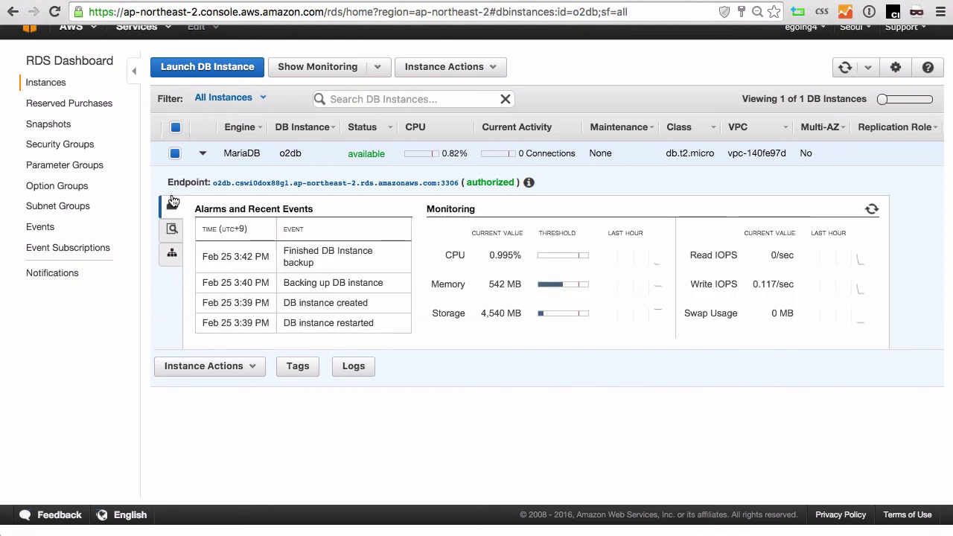